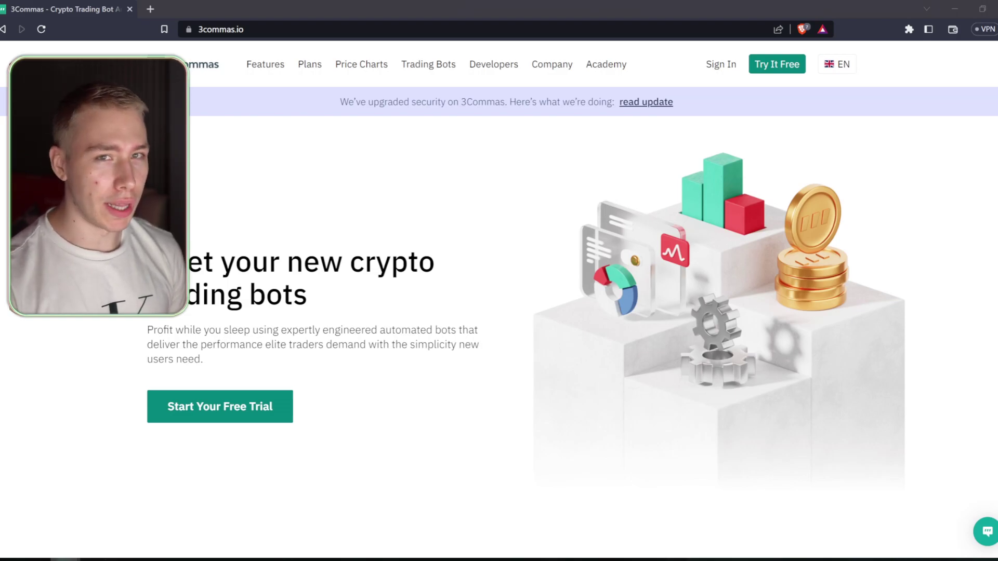
Step: Scroll the homepage down to the trading terminal, performance tracking, bot presets and signals cards
scroll(499, 312, "down", 10)
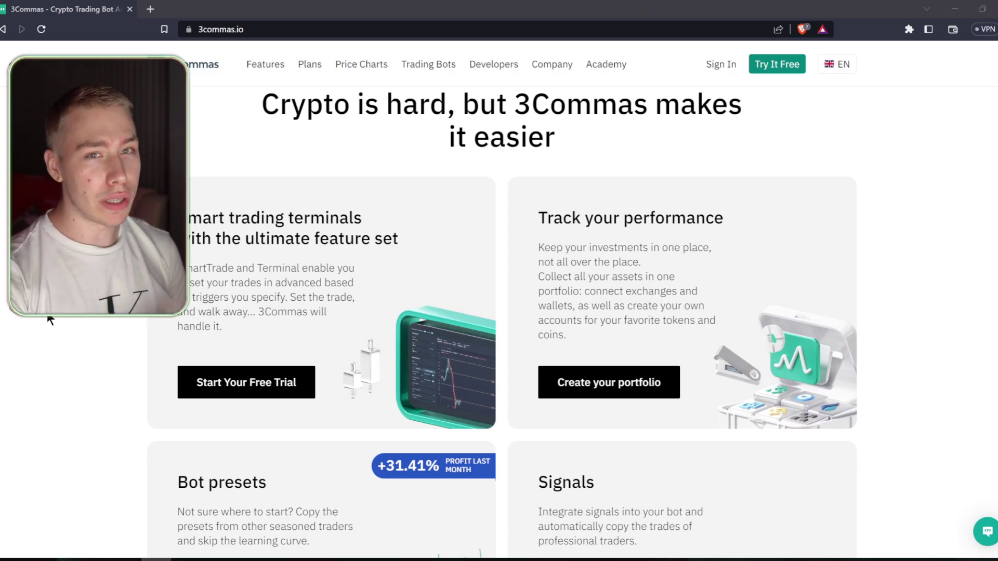
Step: Scroll down past the Bot presets and Signals sections of the homepage
scroll(50, 319, "down", 5)
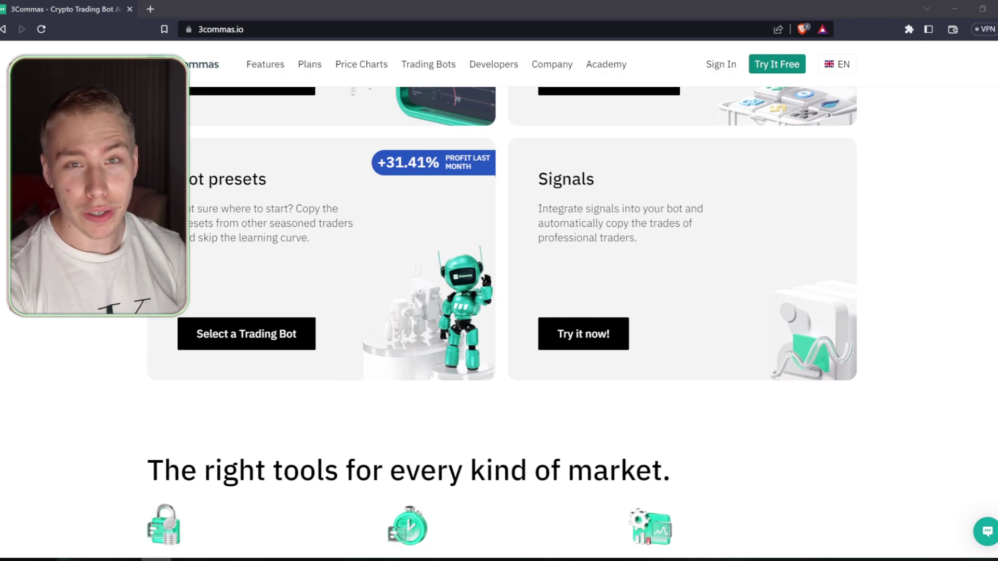
scroll(366, 231, "down", 1)
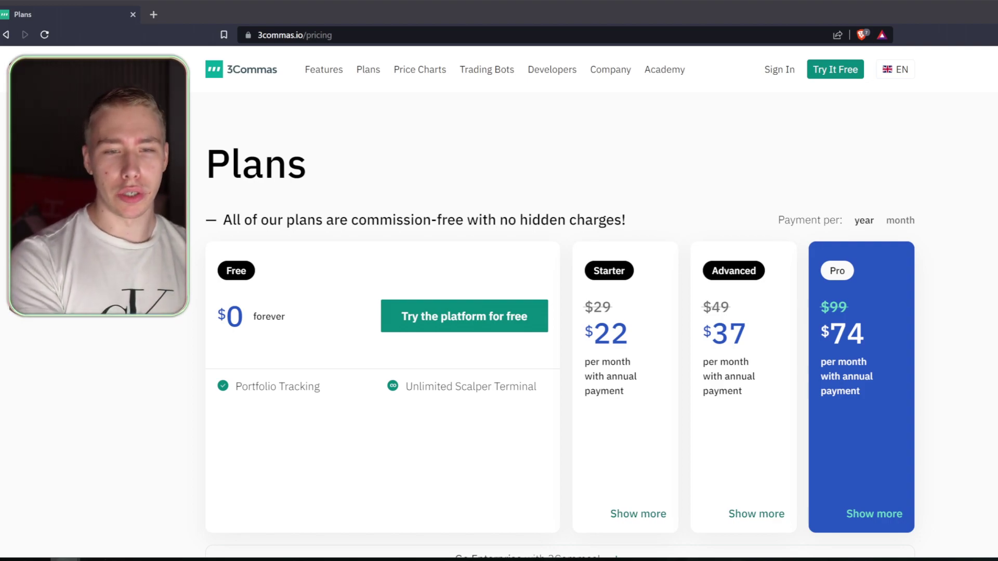
Step: Highlight the Unlimited Scalper Terminal feature on the Plans page, then clear the selection
scroll(419, 310, "down", 2)
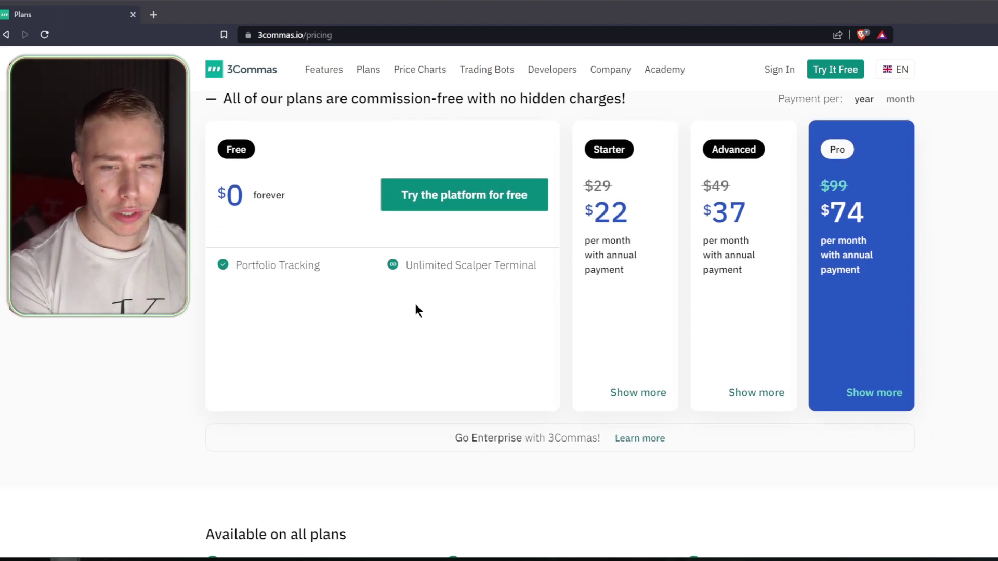
scroll(405, 343, "up", 1)
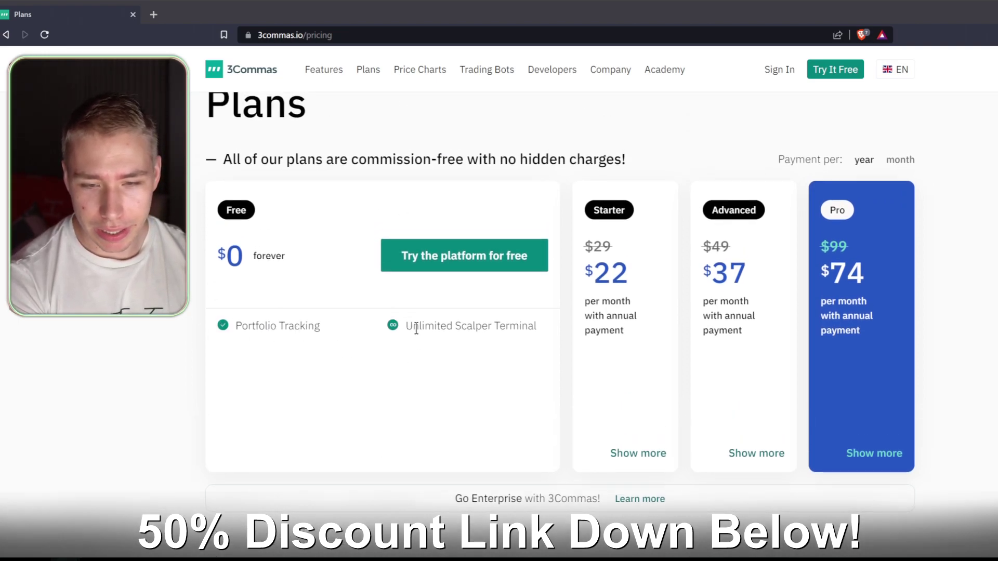
left_click_drag(416, 328, 522, 328)
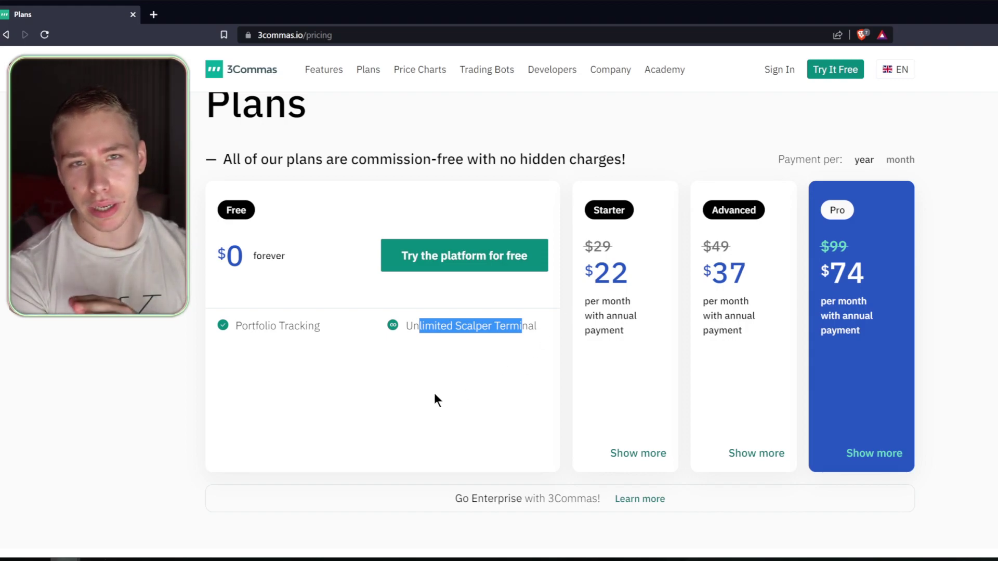
left_click(611, 223)
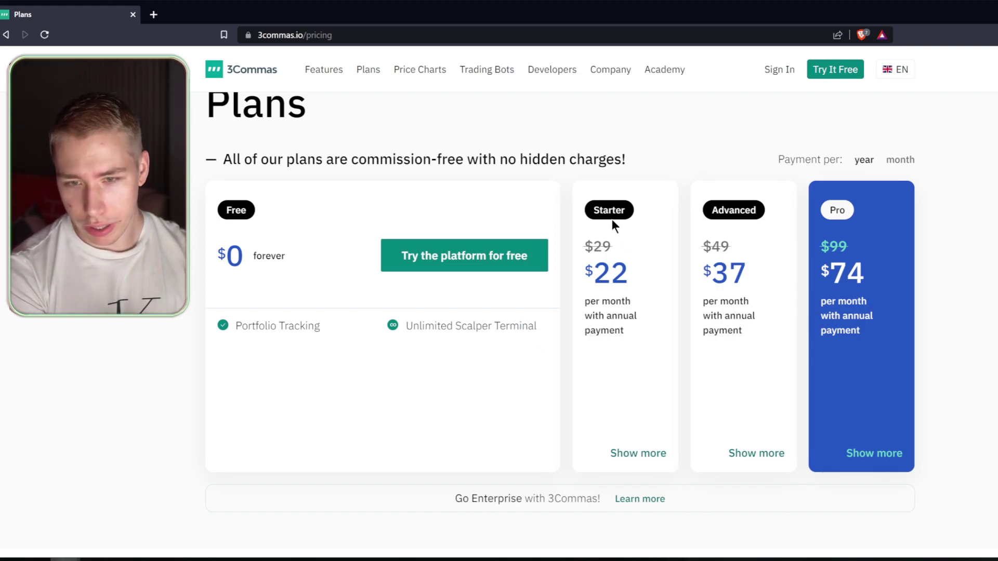
Step: Expand the Starter plan's features, scroll to the all-plan features, and open Academy in a new tab
left_click(644, 454)
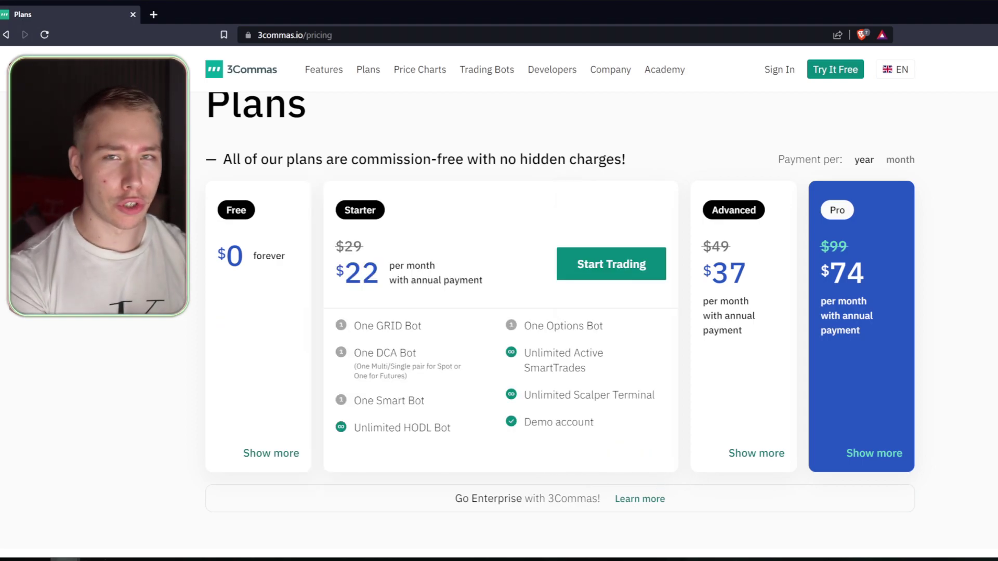
scroll(357, 171, "down", 7)
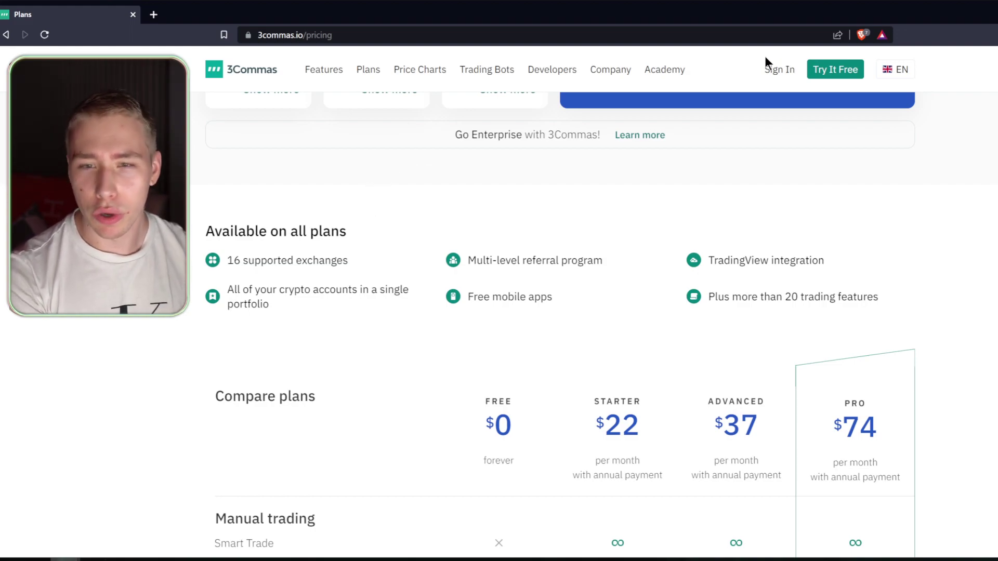
middle_click(665, 70)
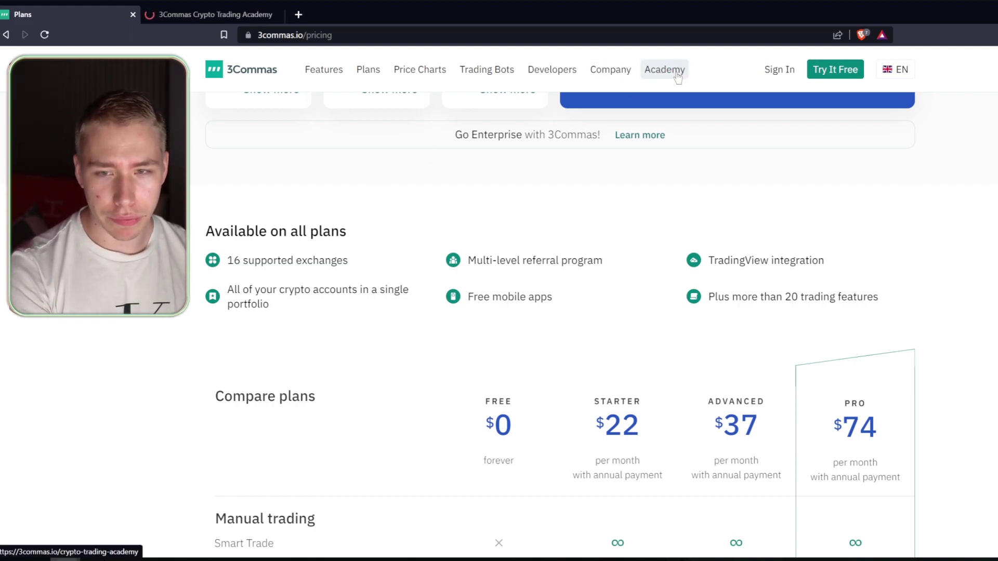
Step: Switch to the new Crypto Trading Academy tab and scroll through its content
left_click(208, 14)
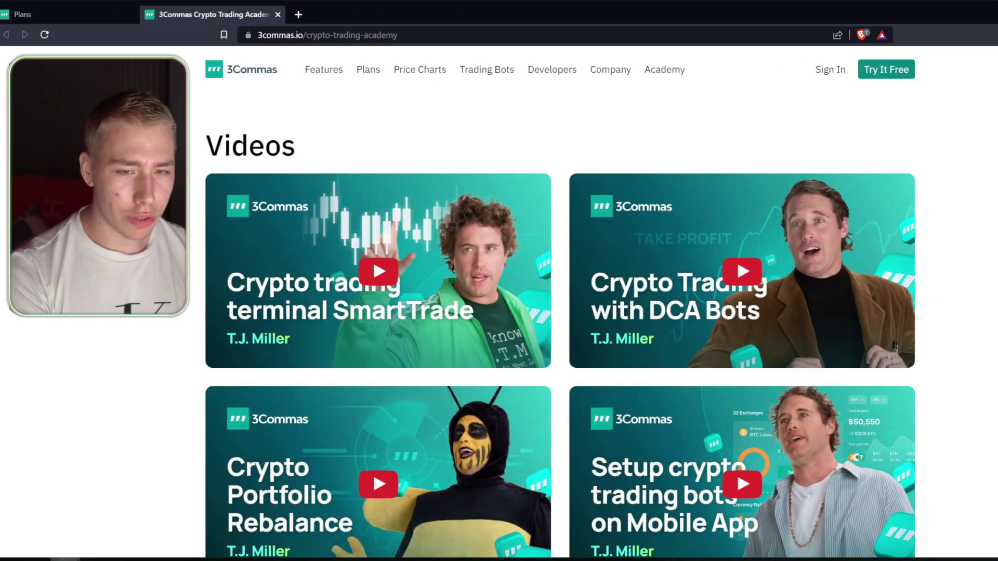
scroll(561, 325, "down", 4)
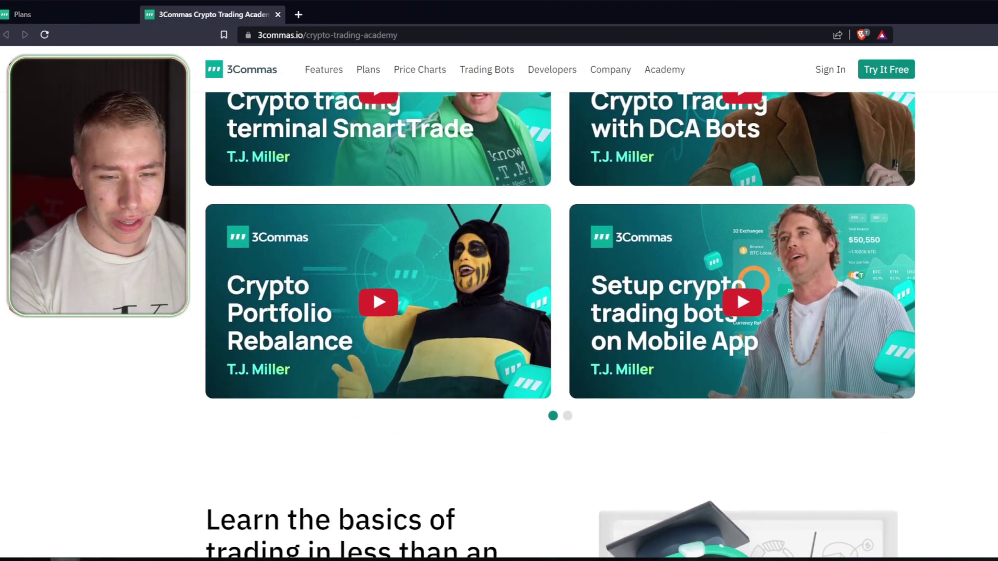
scroll(445, 318, "down", 5)
scroll(445, 318, "up", 5)
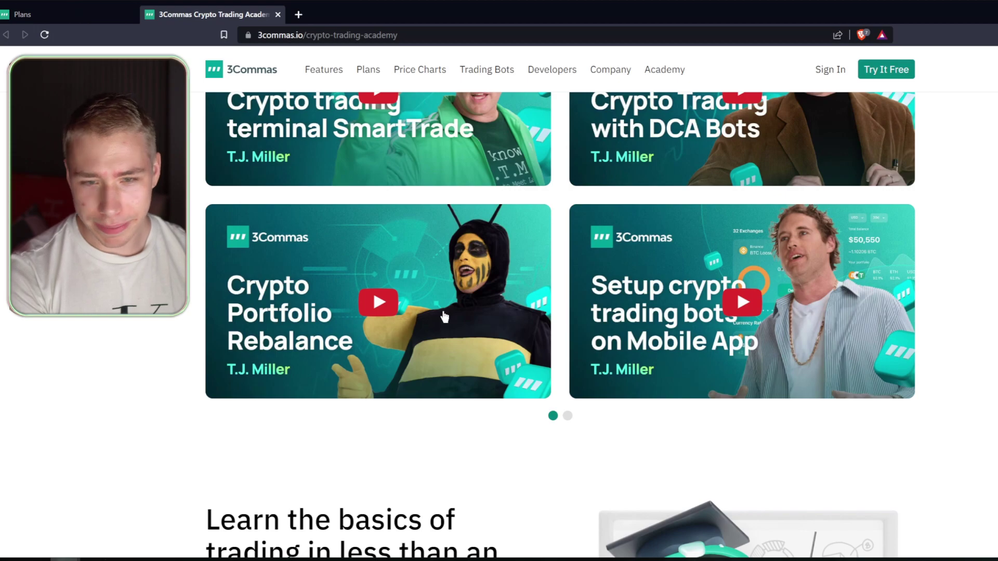
scroll(243, 299, "down", 3)
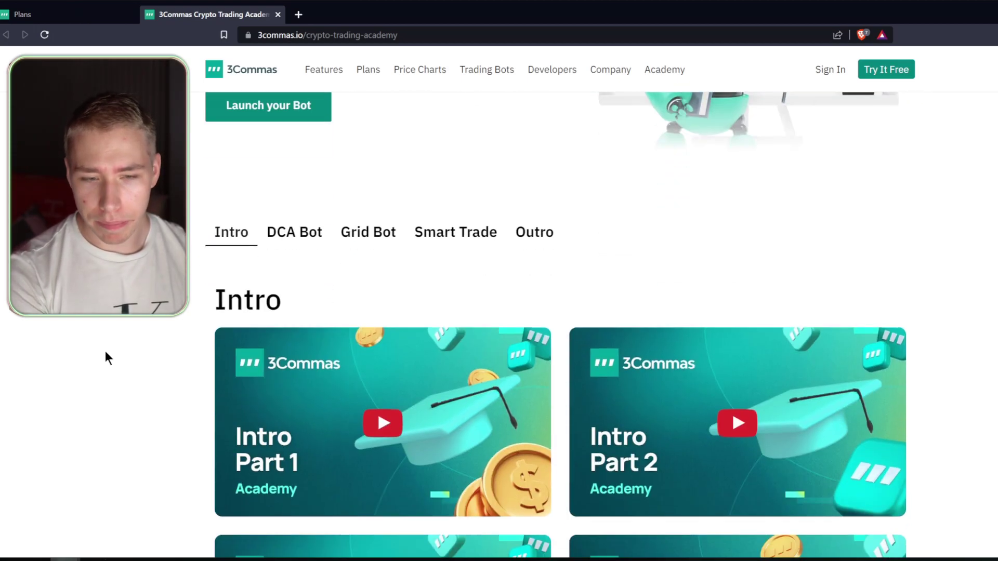
scroll(99, 359, "down", 1)
Step: Browse the DCA Bot tutorial videos, then open the Telegram and YouTube channels from the footer
left_click(295, 172)
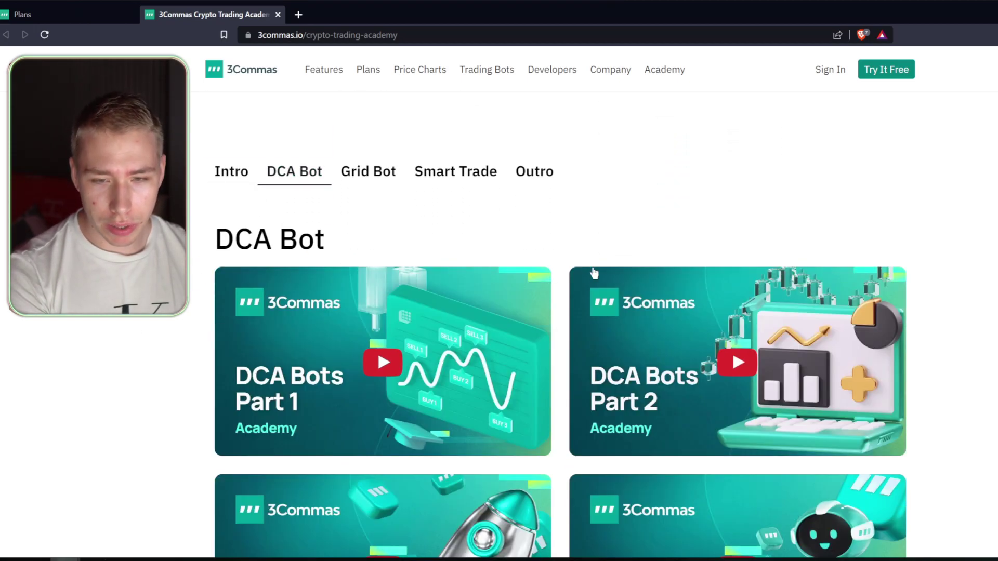
scroll(594, 273, "down", 3)
scroll(101, 392, "up", 1)
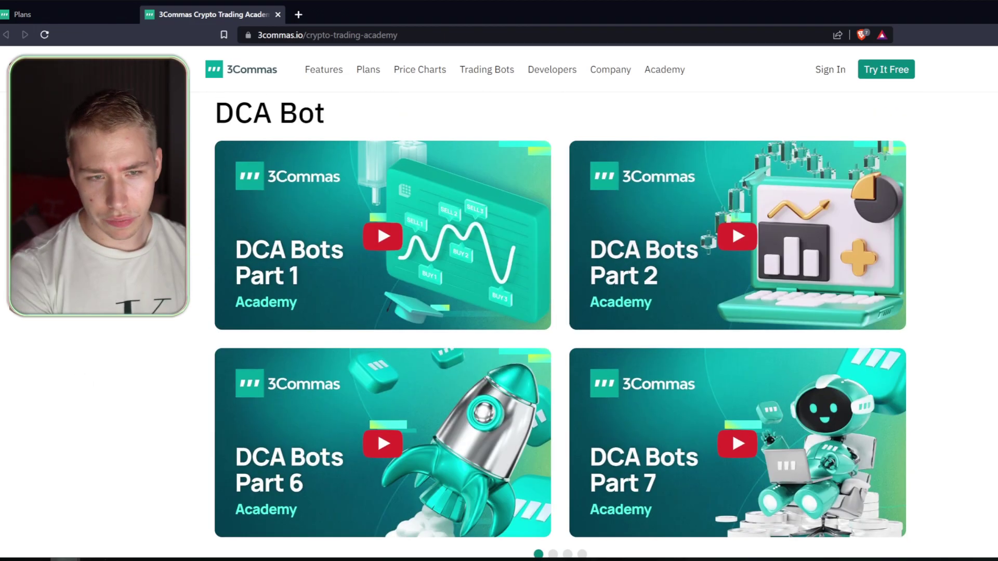
scroll(731, 429, "down", 10)
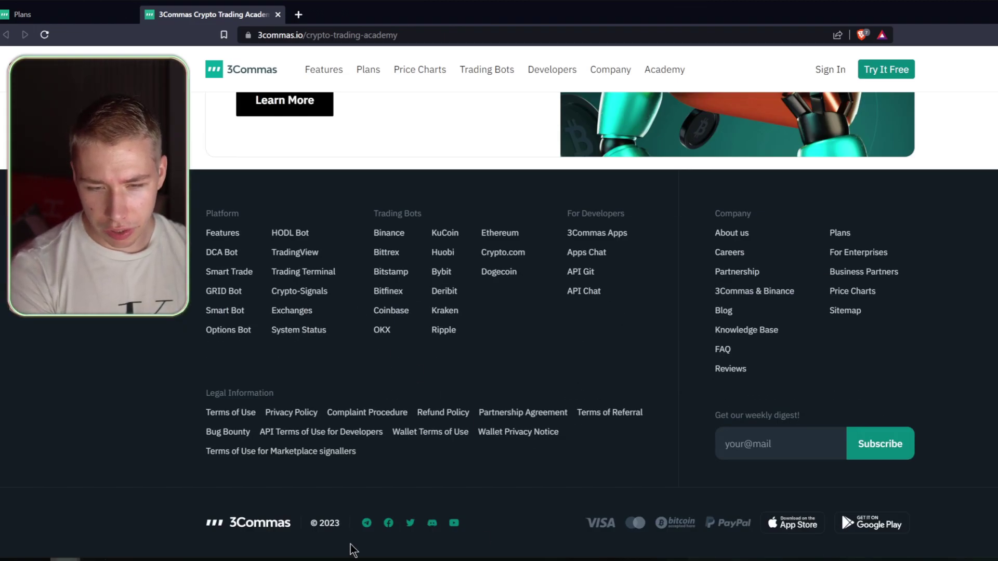
left_click(366, 523)
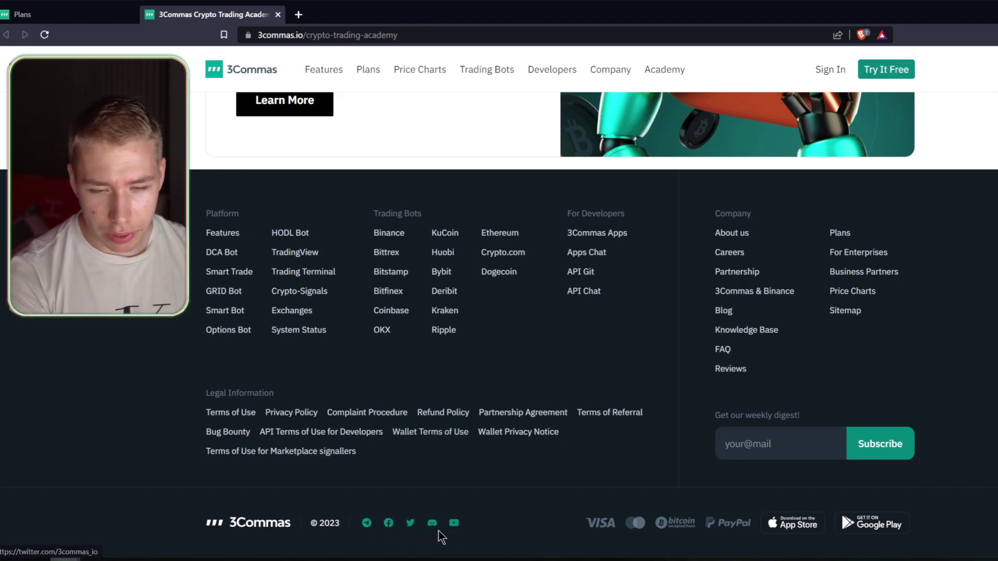
left_click(453, 523)
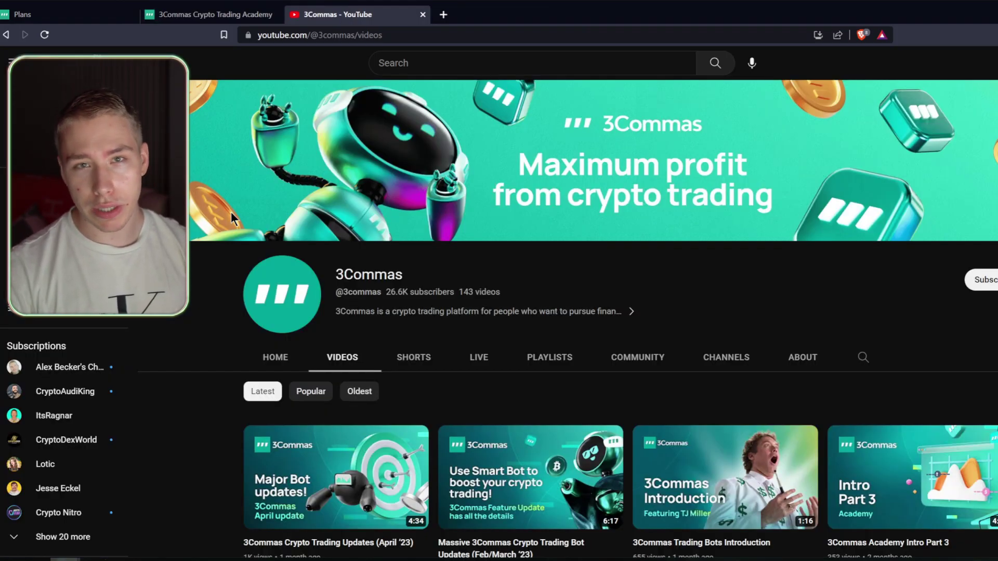
Step: Scroll the YouTube Videos list, then return that tab to the 3Commas homepage
scroll(397, 256, "down", 2)
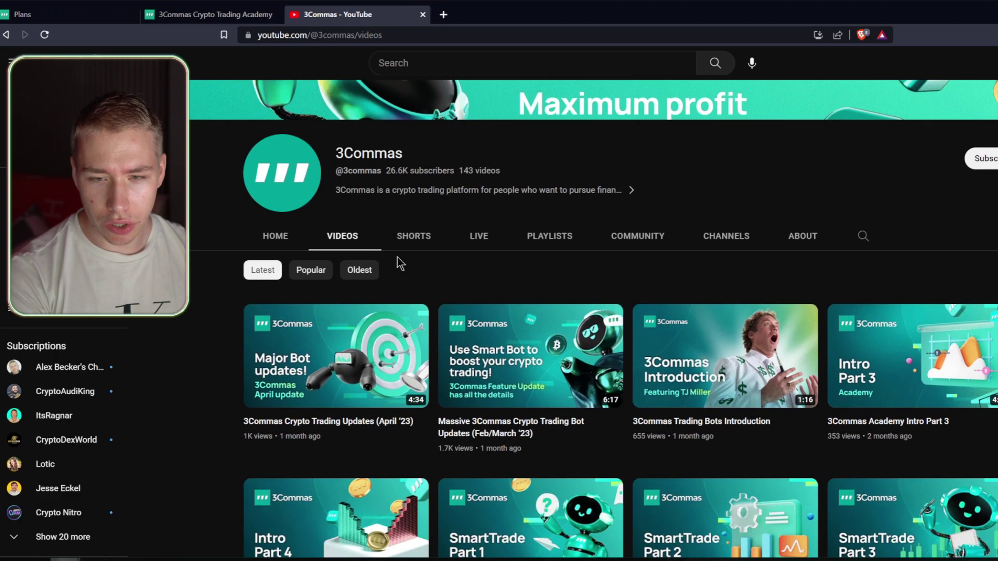
left_click(195, 15)
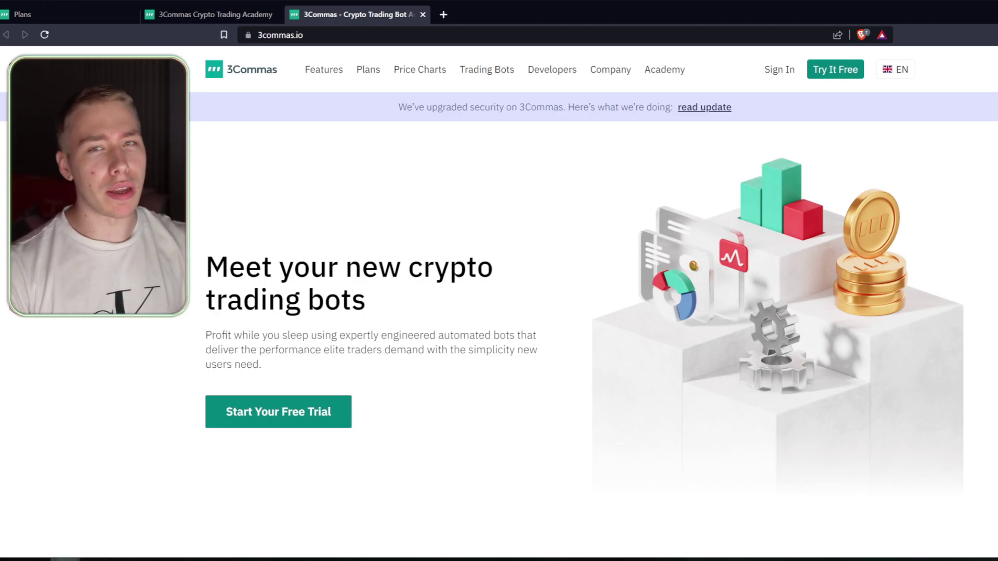
Step: Scroll down the 3Commas homepage headed 'Meet your new crypto trading bots'
scroll(572, 286, "down", 5)
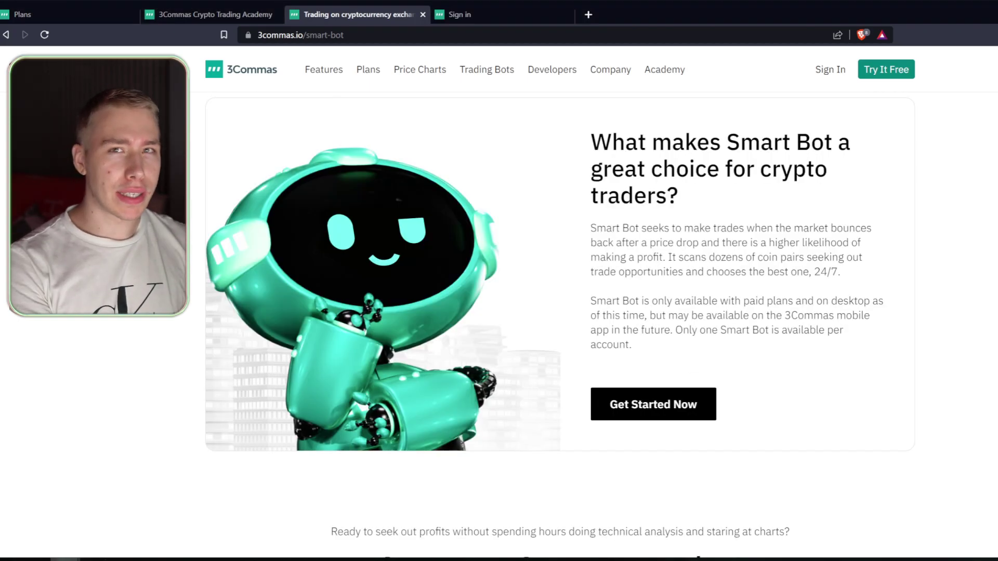
Step: On the Sign in tab, focus the Email field, then log in with a Facebook account
left_click(485, 20)
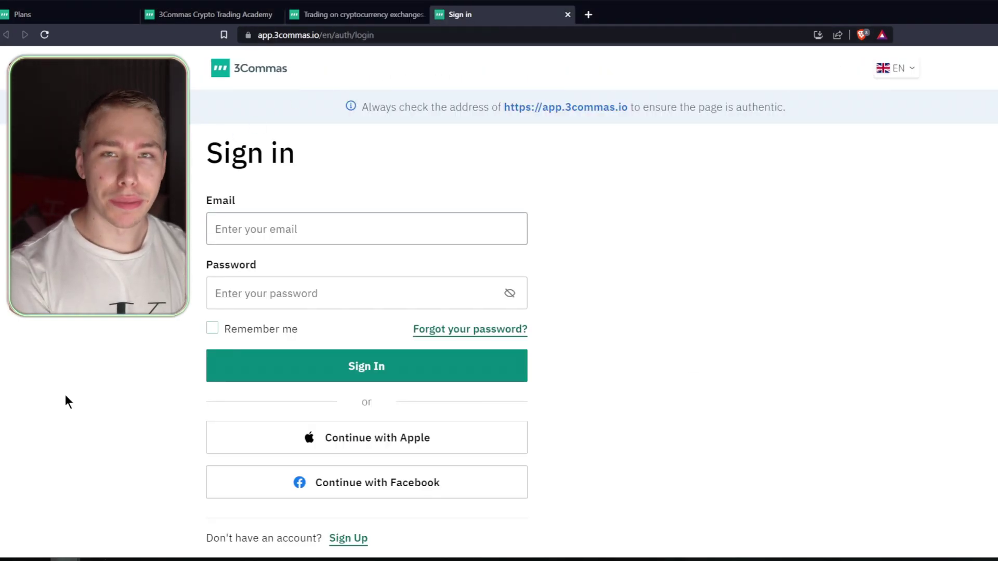
left_click(291, 227)
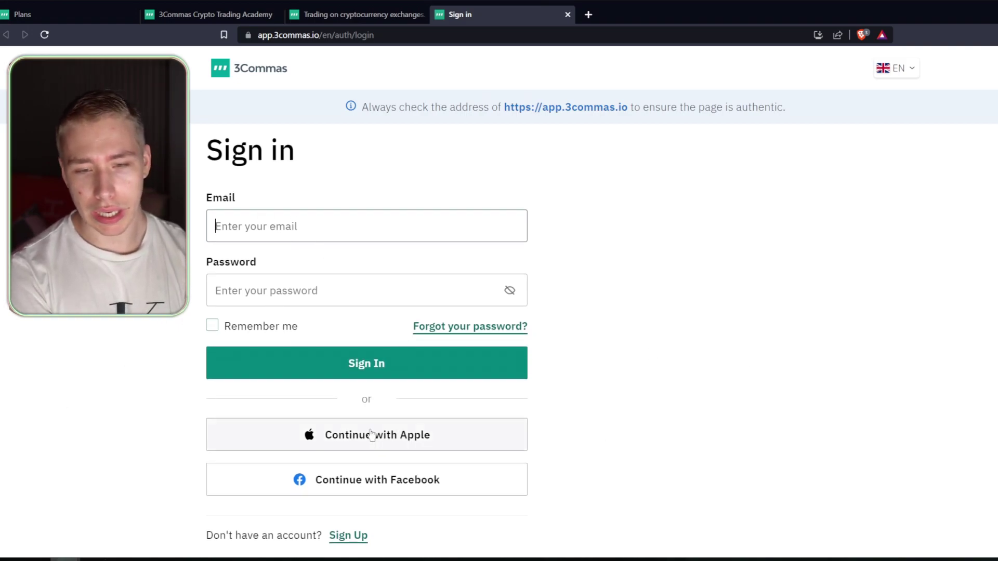
left_click(399, 494)
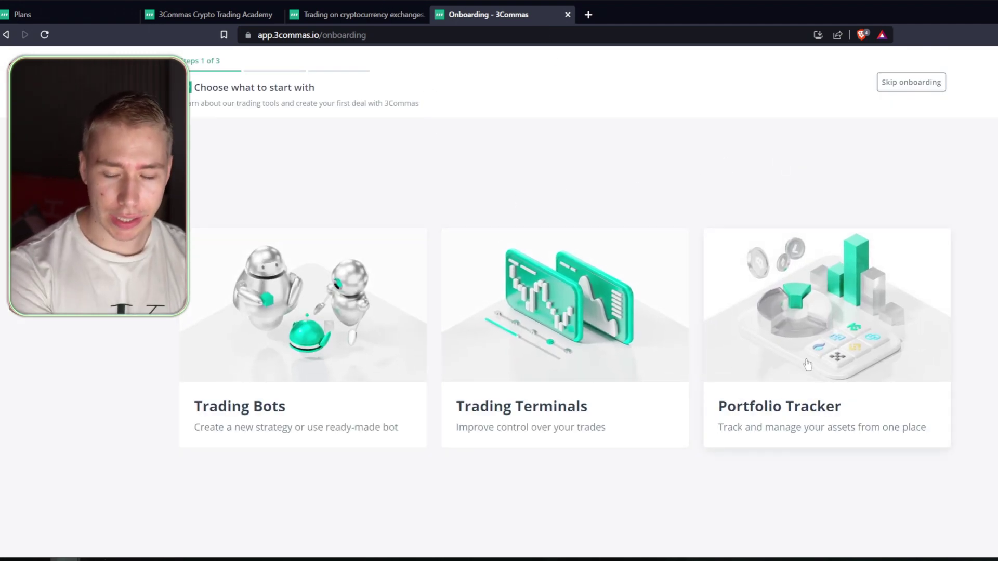
Step: Skip onboarding, dismiss the 'Try 3Commas Pro for free' offer, and scroll down the page
left_click(907, 83)
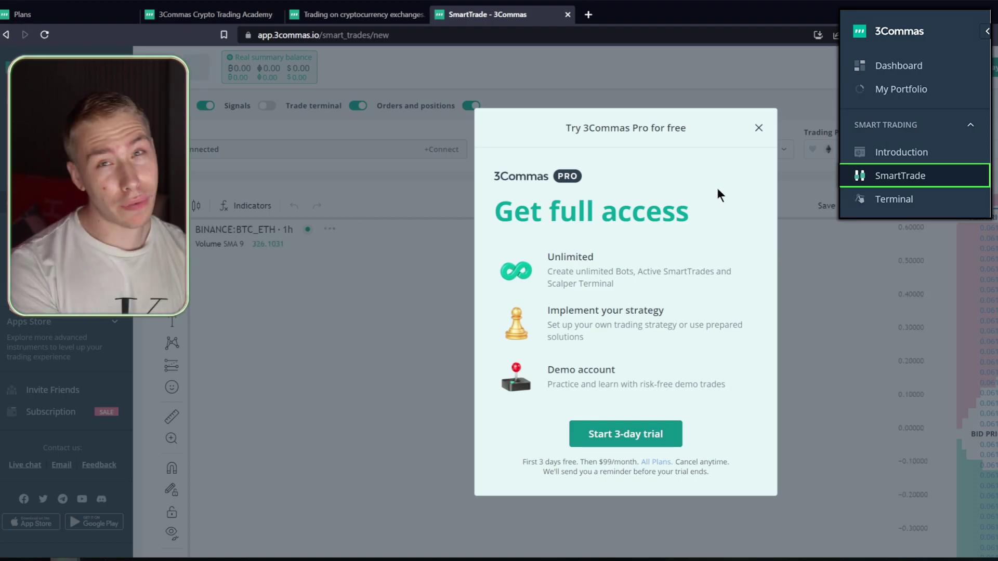
left_click(758, 127)
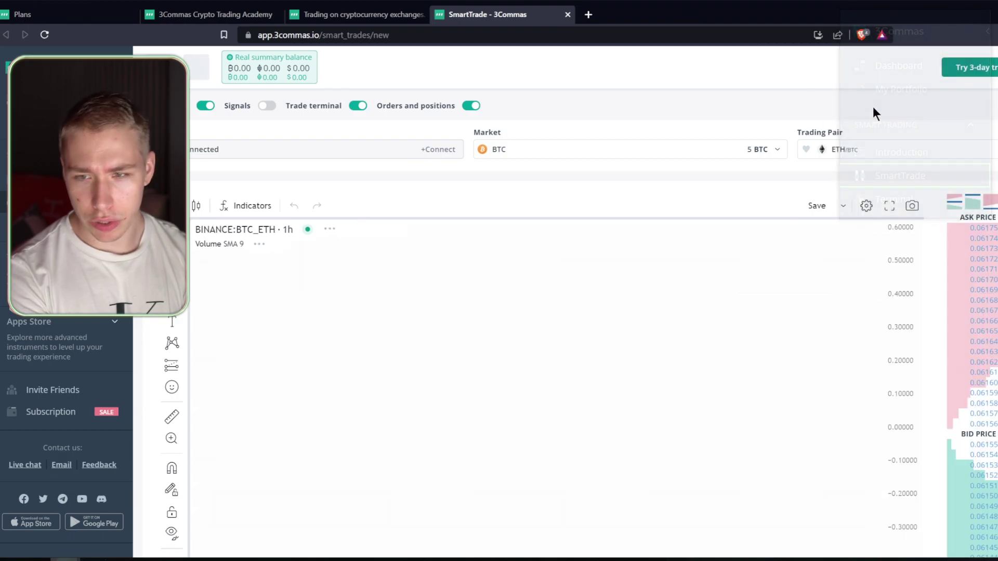
scroll(874, 112, "down", 1)
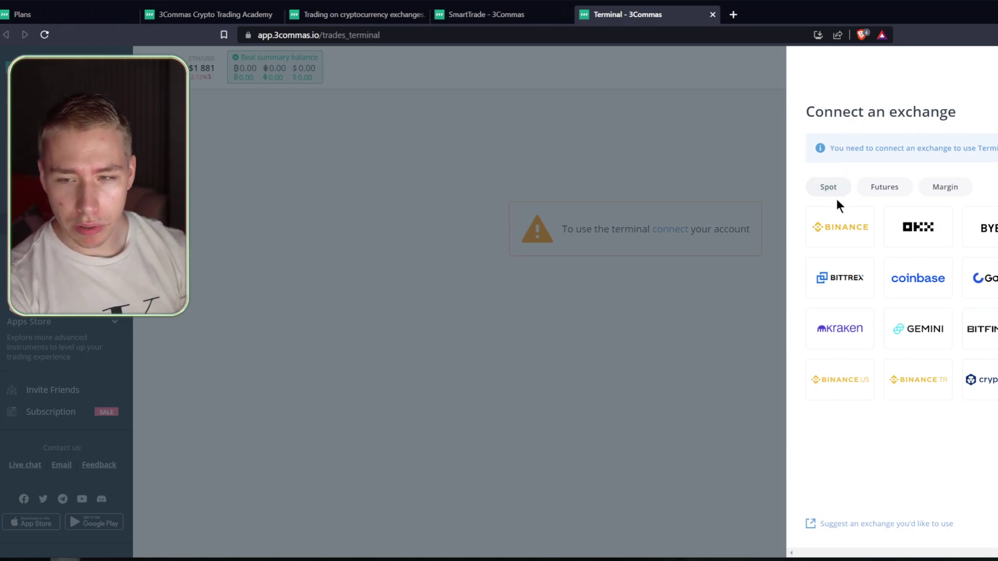
Step: Filter the exchange list by Margin, Spot and Futures, then show all supported exchanges again
left_click(945, 187)
left_click(829, 187)
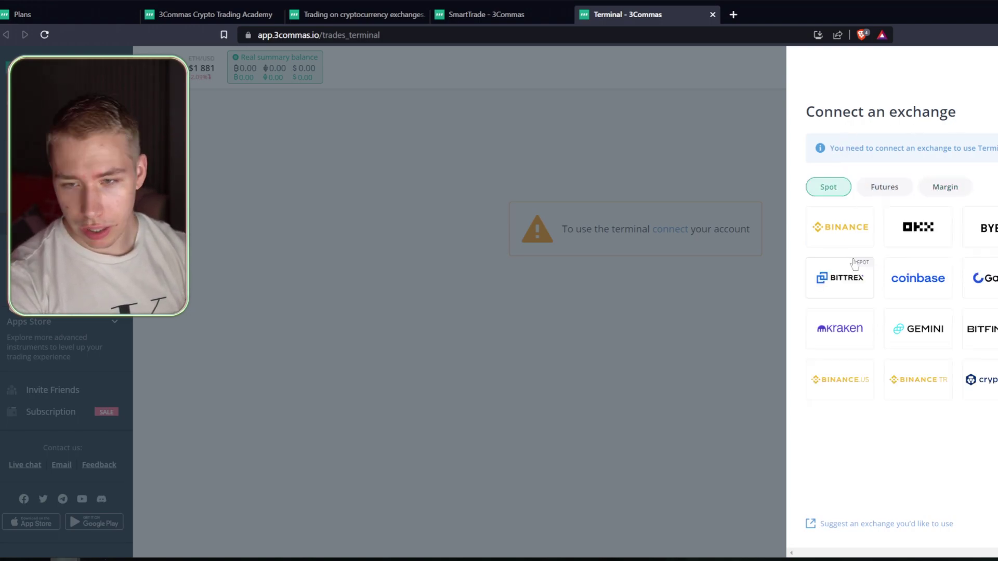
left_click(870, 192)
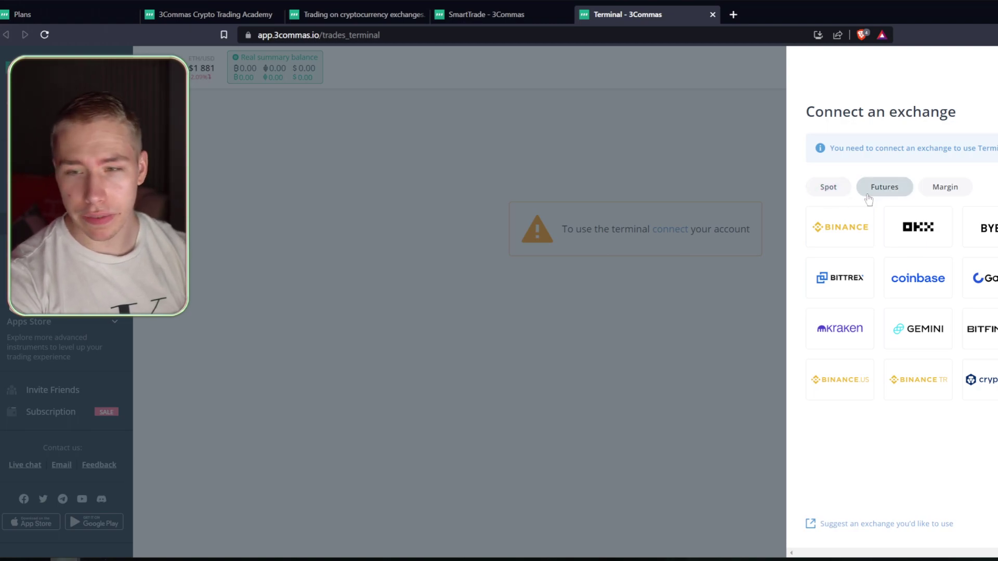
left_click(882, 192)
left_click(945, 187)
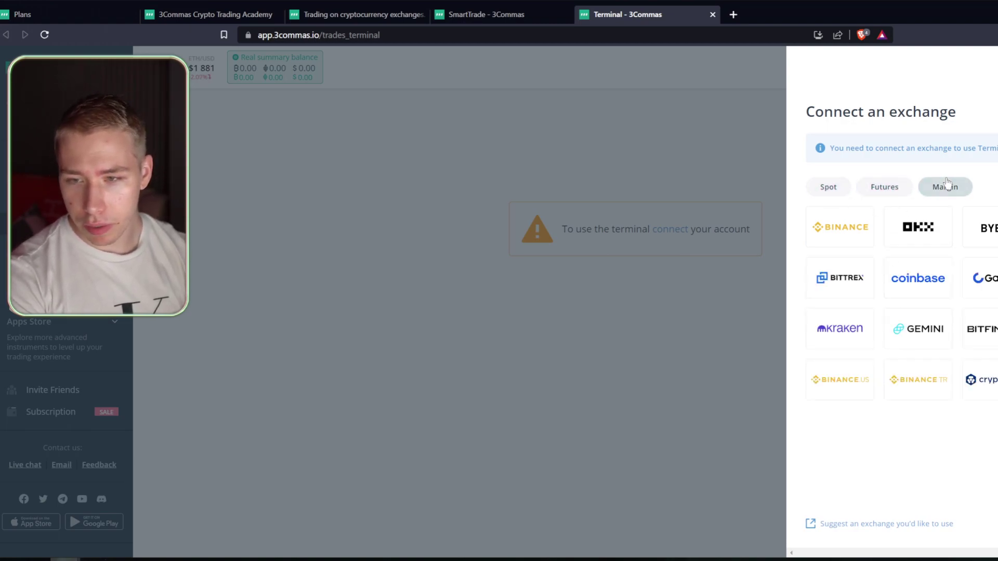
left_click(937, 192)
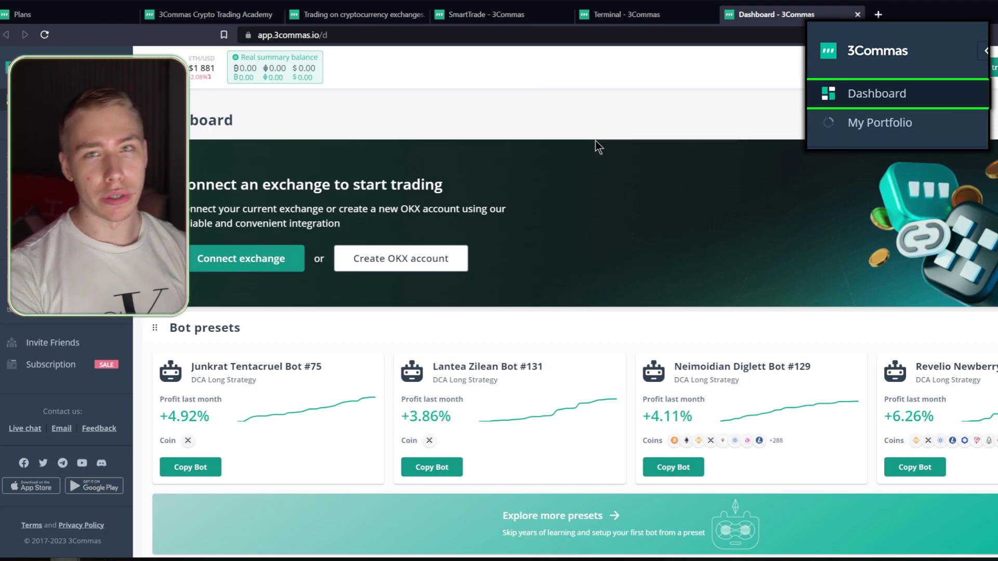
scroll(572, 124, "down", 10)
scroll(541, 258, "up", 4)
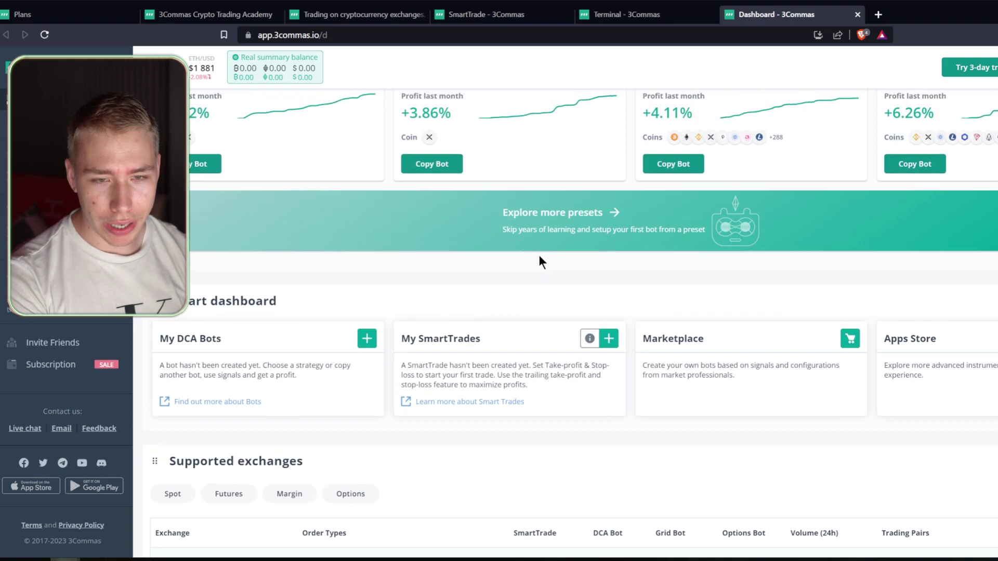
scroll(539, 257, "up", 5)
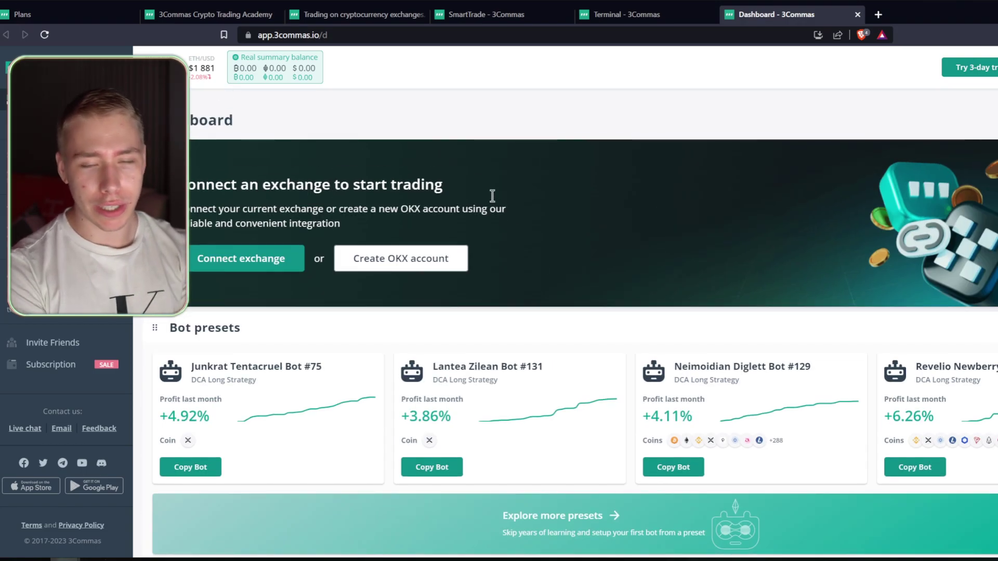
scroll(510, 187, "down", 3)
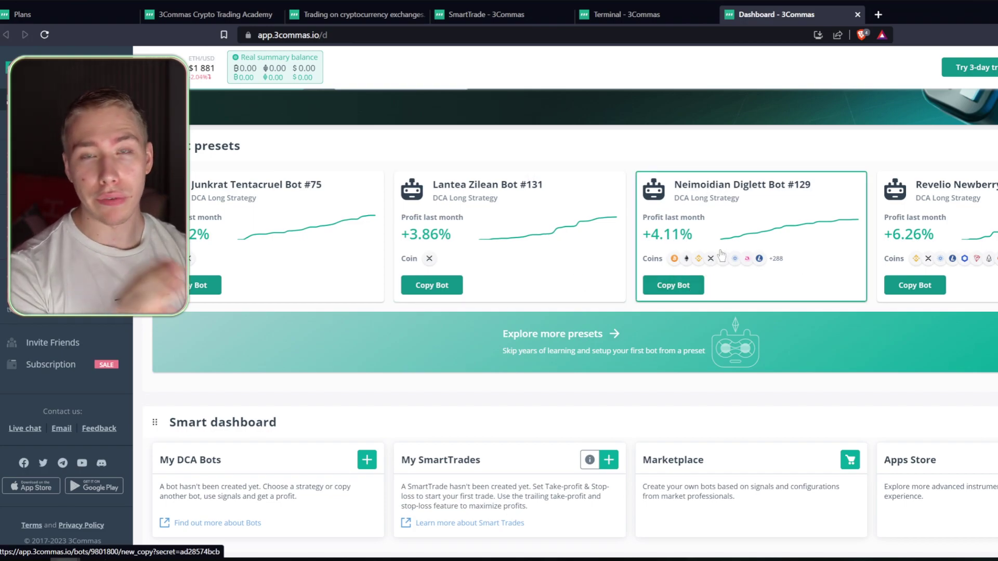
scroll(616, 211, "down", 1)
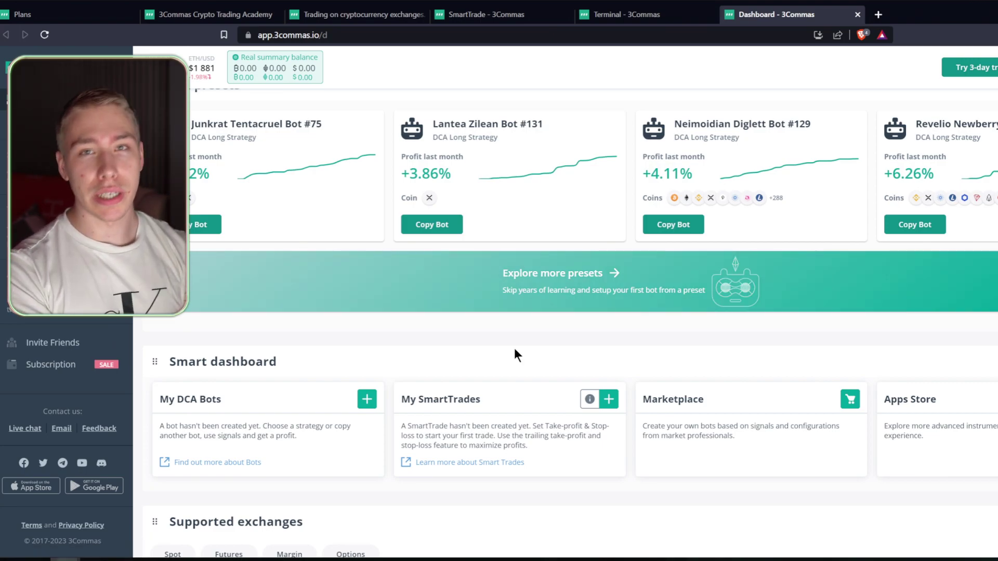
scroll(514, 348, "up", 2)
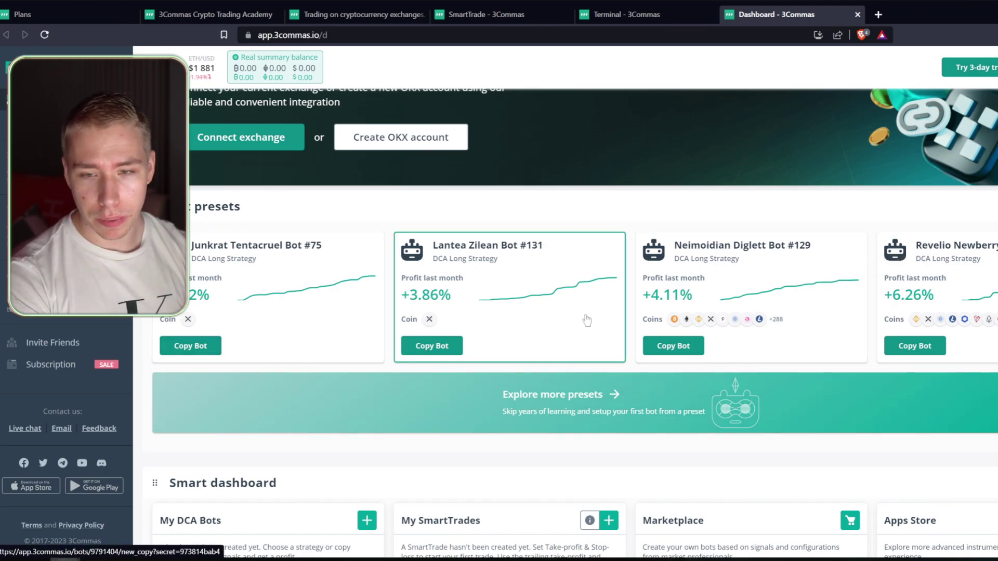
Step: Copy the first bot preset card into a new Create DCA Bot form
left_click(192, 345)
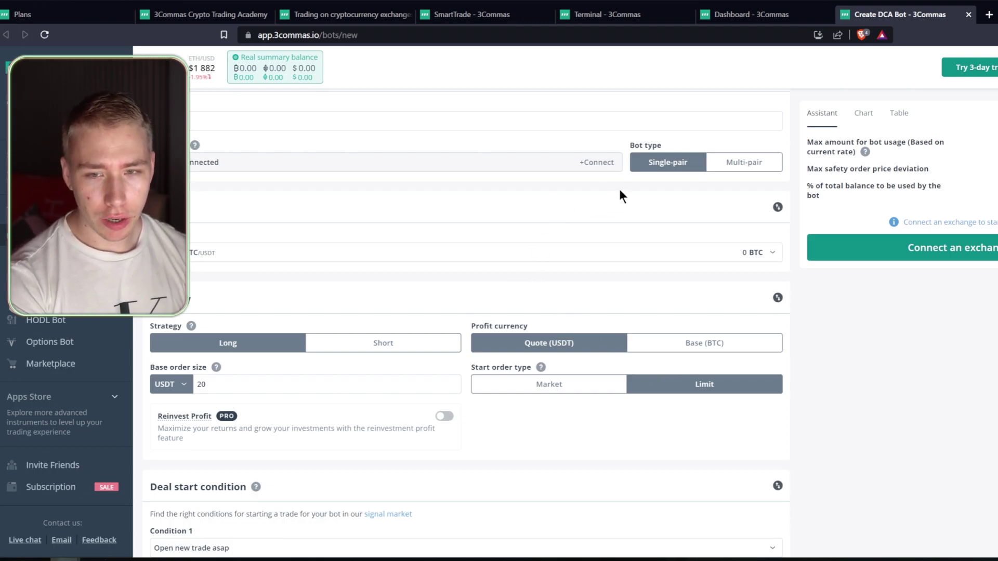
Step: Start connecting a Binance exchange account to the new DCA bot
left_click(573, 162)
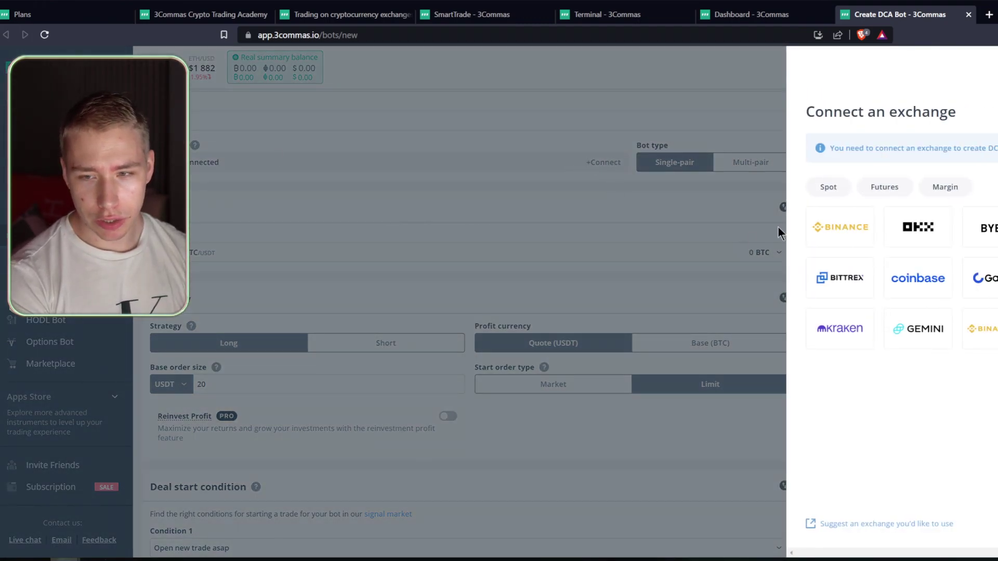
left_click(827, 227)
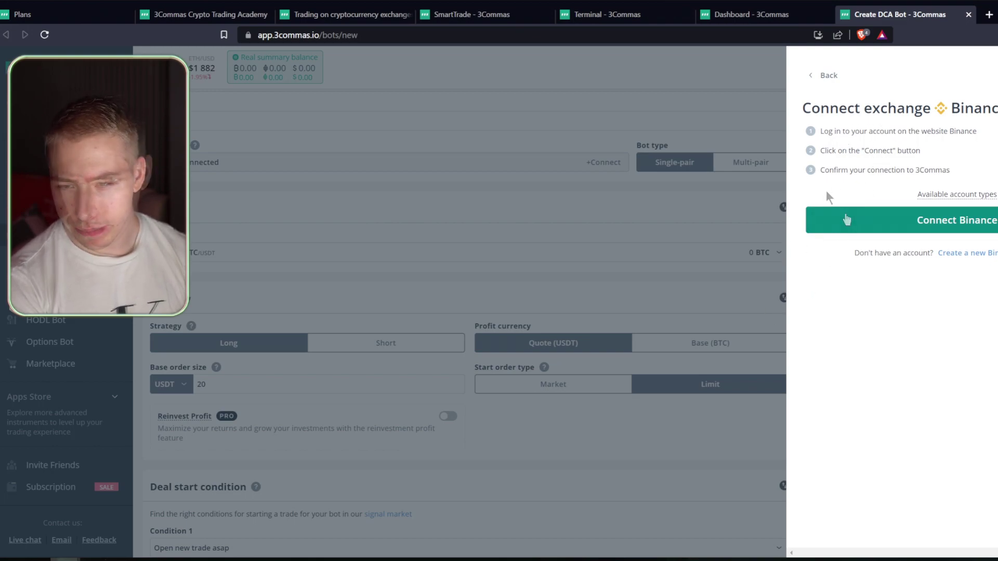
left_click(852, 227)
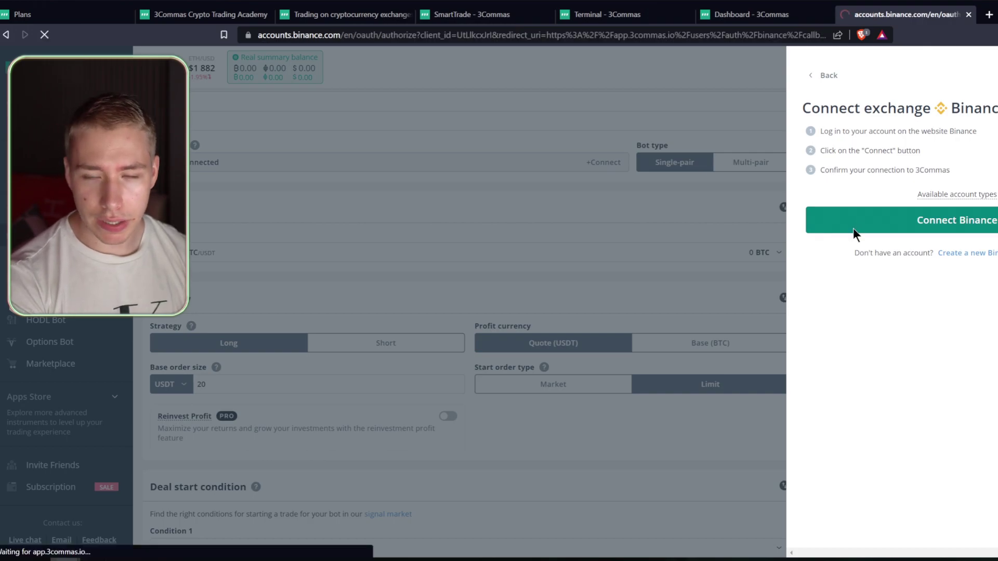
Step: Back out to the DCA bot setup page, then bring the Plans tab forward
key("alt+Left")
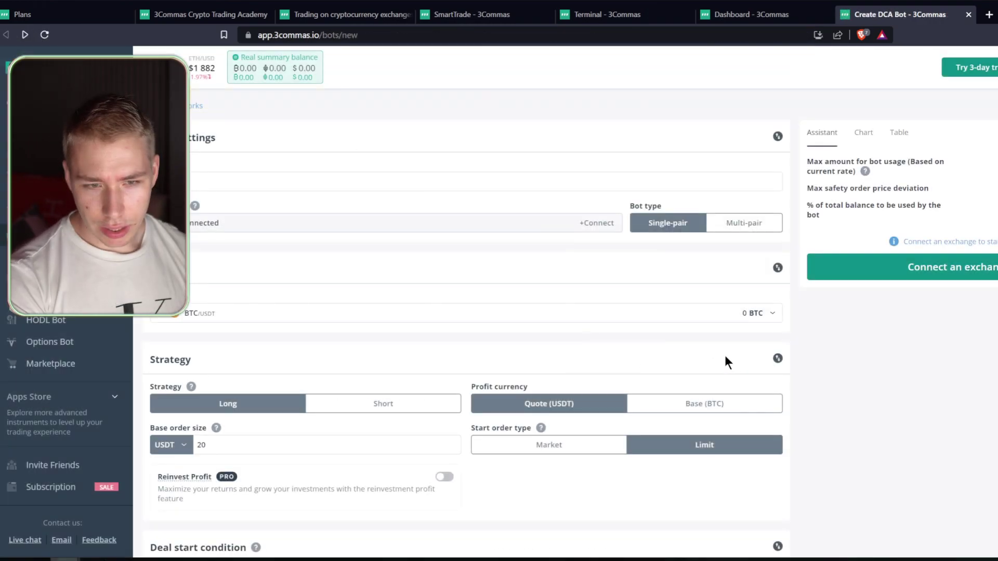
scroll(703, 348, "down", 3)
scroll(663, 371, "down", 1)
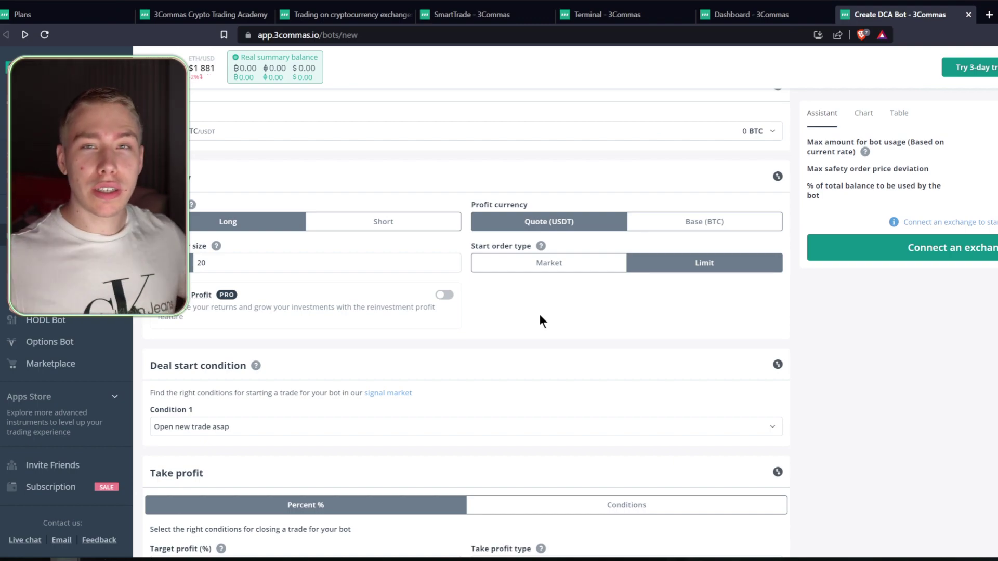
key("ctrl+1")
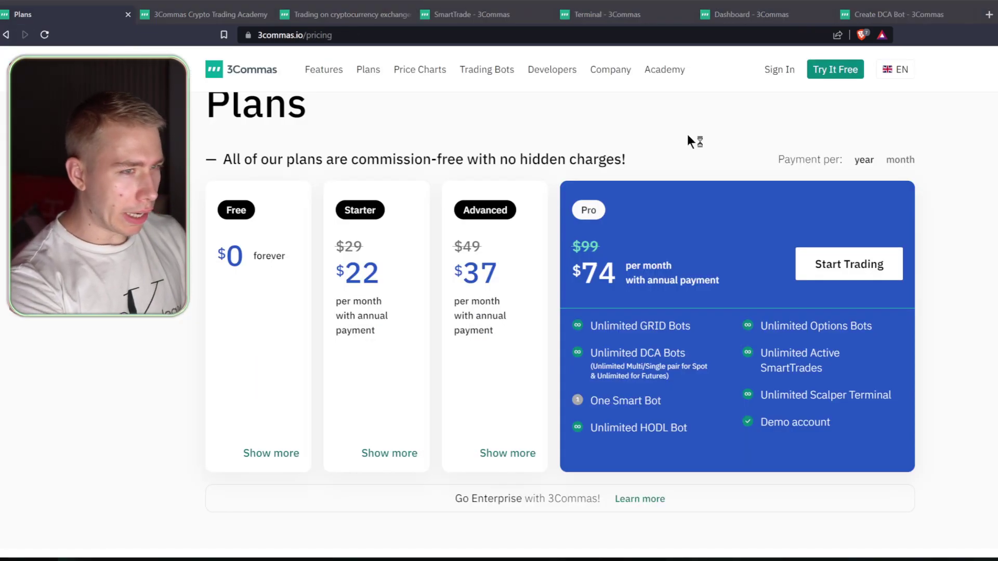
Step: In Paint, select the freehand brush with a thicker line width
key("alt+Tab")
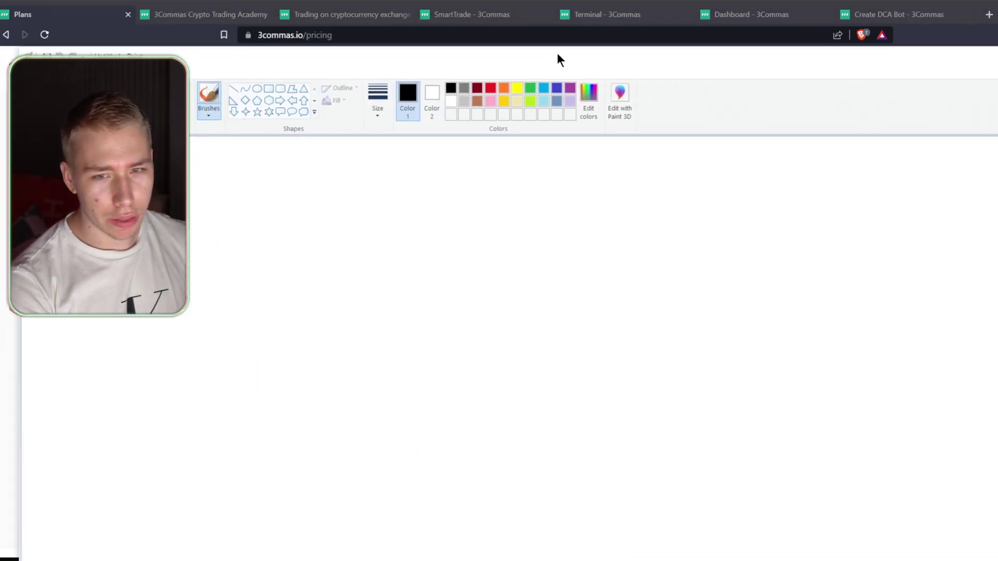
left_click(281, 76)
left_click(455, 65)
left_click(470, 131)
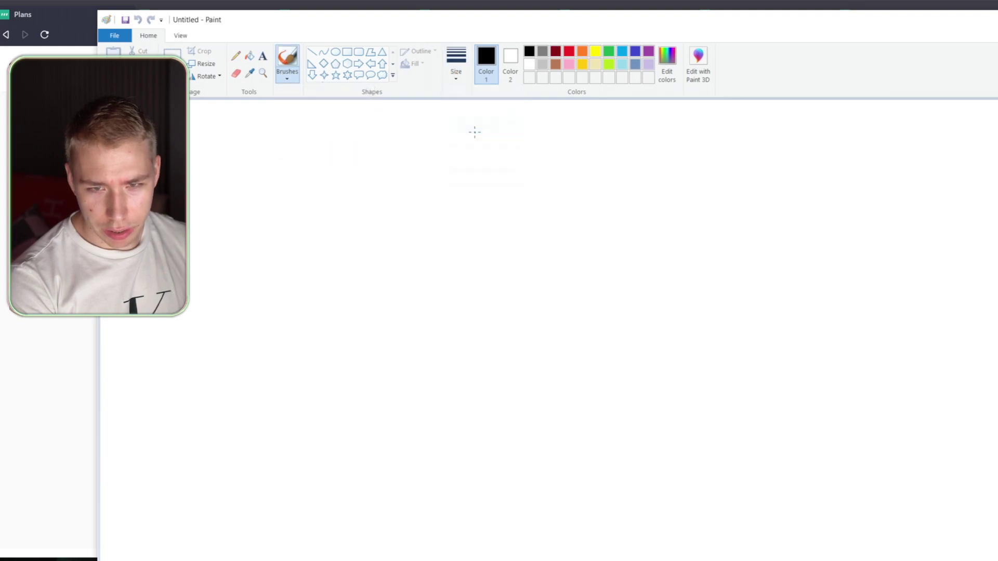
left_click(456, 65)
left_click(484, 155)
Step: Sketch L-shaped chart axes, a two-peak price line and a long rising line
left_click_drag(387, 209, 741, 470)
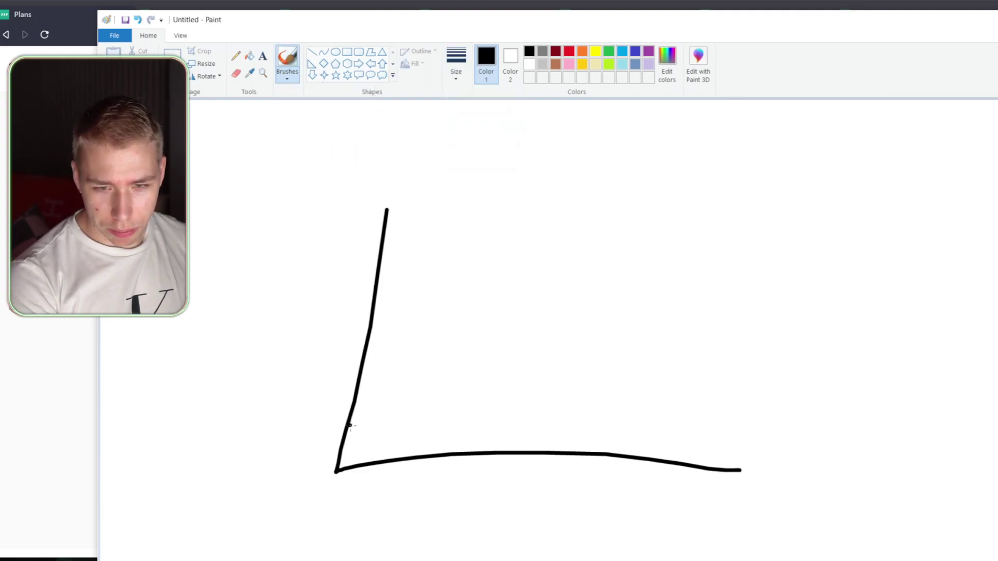
mouse_move(350, 425)
left_mouse_down()
mouse_move(446, 349)
mouse_move(500, 371)
mouse_move(572, 249)
mouse_move(610, 355)
mouse_move(688, 381)
left_mouse_up()
mouse_move(764, 466)
left_mouse_down()
mouse_move(686, 416)
mouse_move(718, 408)
left_mouse_up()
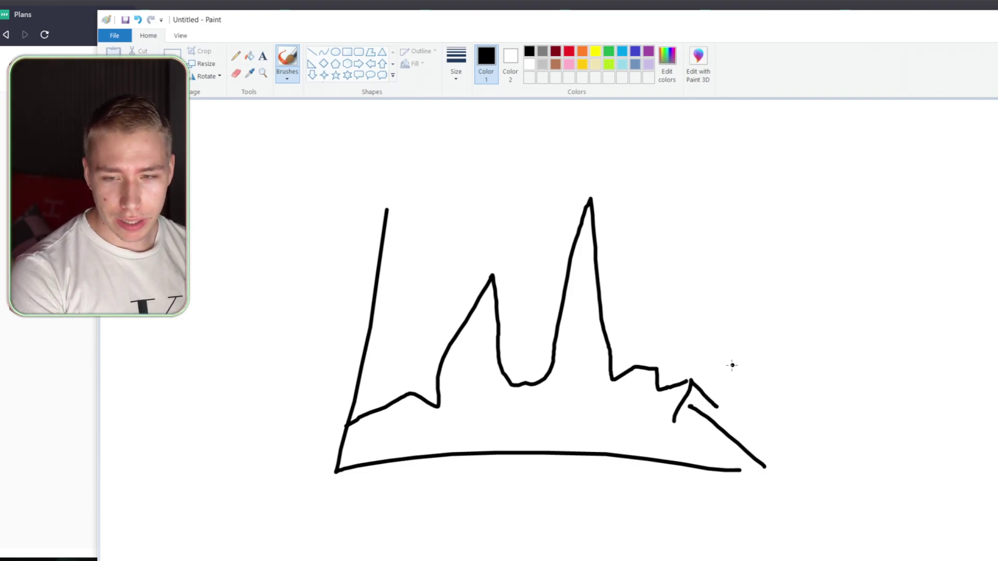
mouse_move(732, 366)
left_mouse_down()
mouse_move(696, 387)
mouse_move(728, 376)
mouse_move(738, 382)
left_mouse_up()
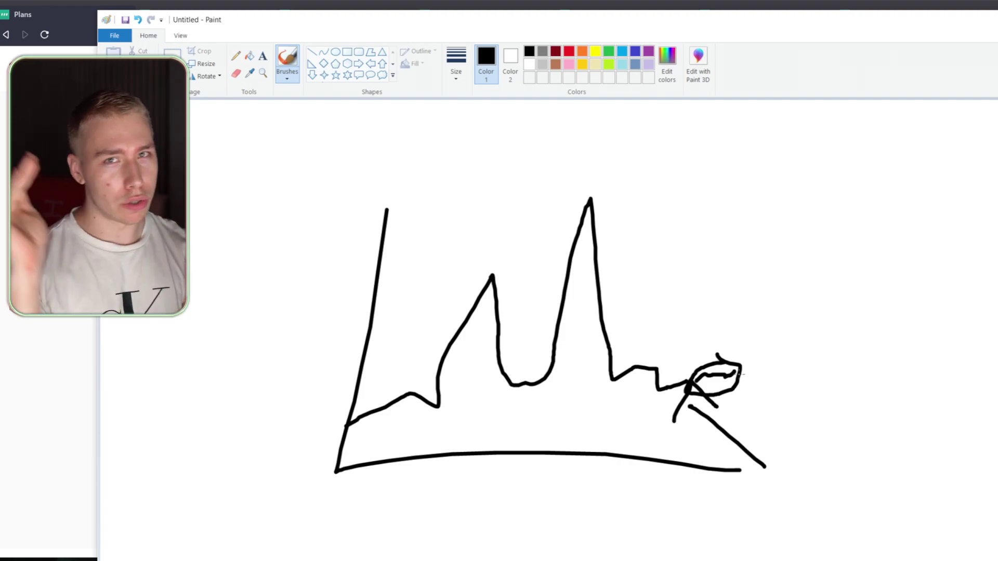
left_click_drag(741, 367, 859, 103)
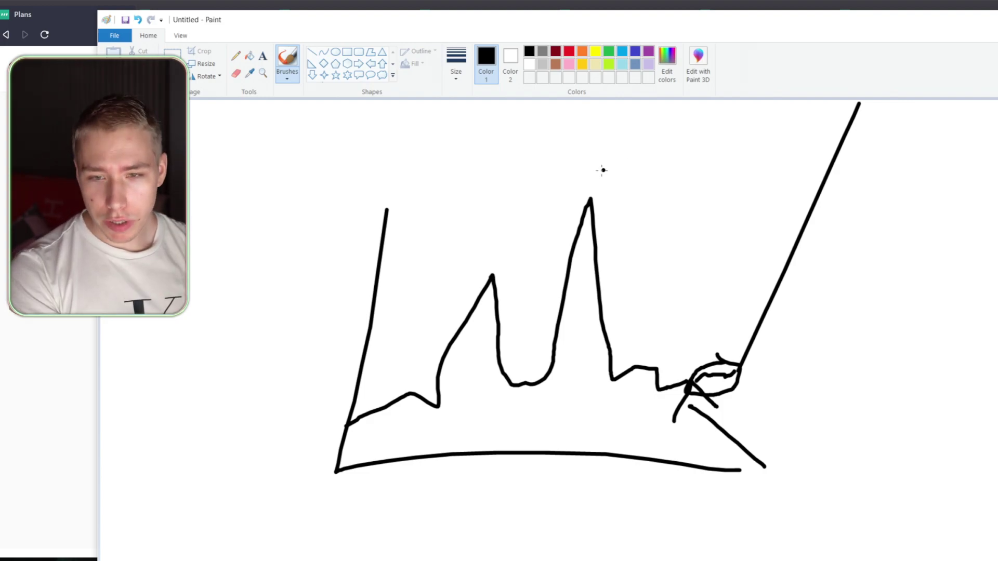
Step: Circle the tall peak's tip, write an E beside it, and switch to red
left_click_drag(598, 179, 603, 171)
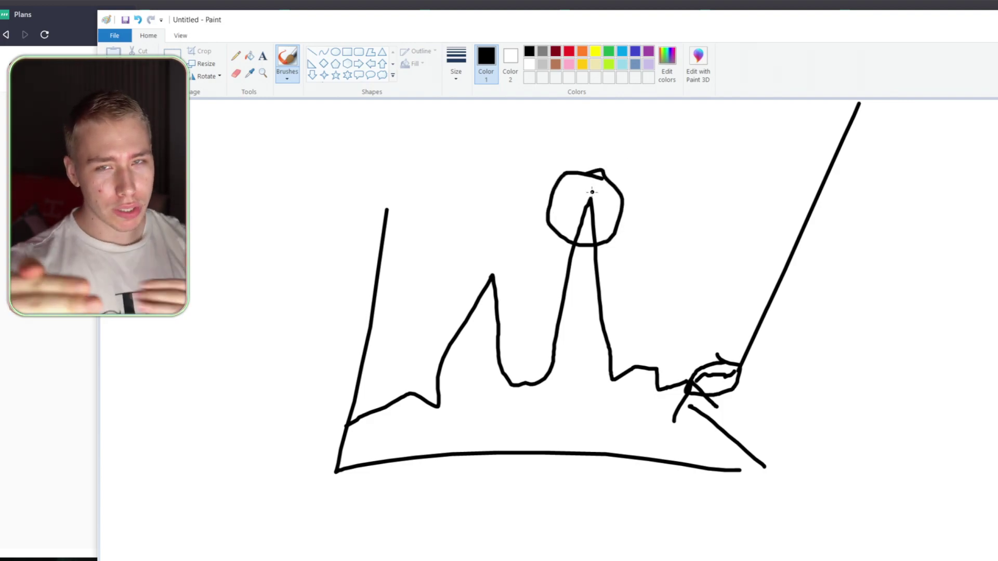
mouse_move(650, 212)
left_mouse_down()
mouse_move(713, 196)
mouse_move(690, 231)
left_mouse_up()
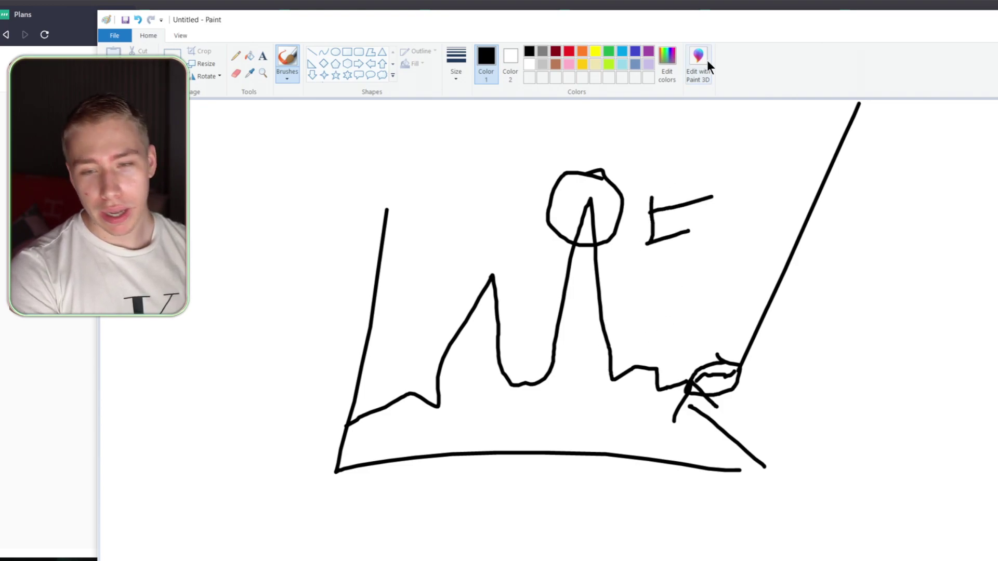
left_click(568, 51)
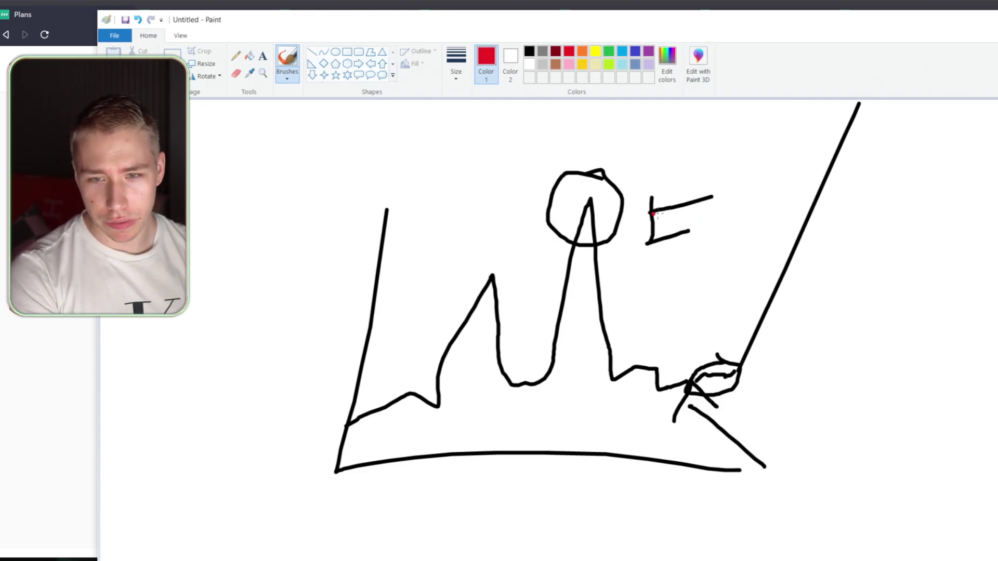
Step: Mark the valley bottom and the tall peak's top in green
left_click(609, 51)
left_click_drag(500, 365, 537, 358)
mouse_move(581, 201)
left_mouse_down()
mouse_move(606, 196)
mouse_move(587, 208)
left_mouse_up()
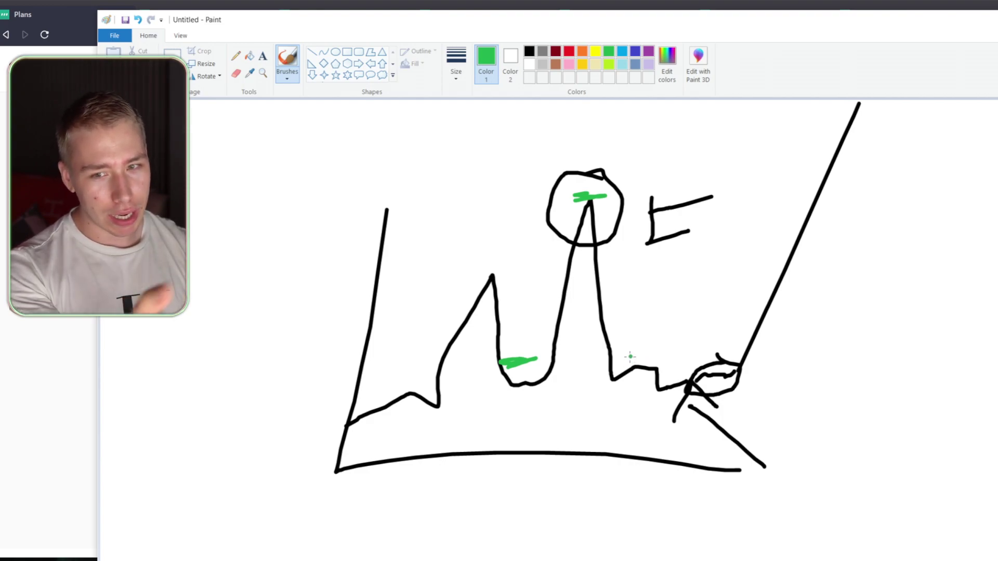
Step: Add red strokes on the chart's left part and across the green mark
left_click(569, 50)
left_click_drag(358, 385, 422, 378)
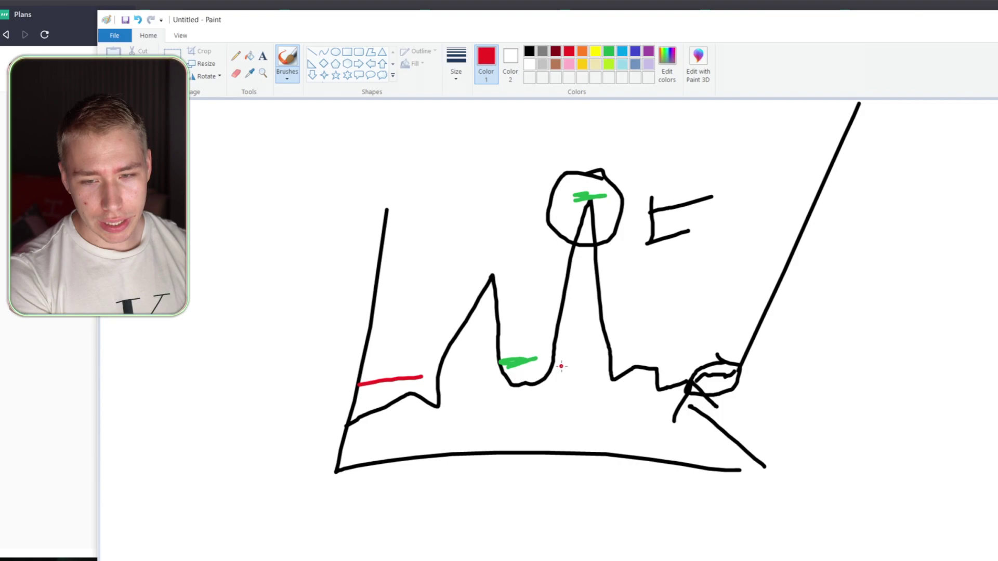
left_click_drag(490, 373, 744, 378)
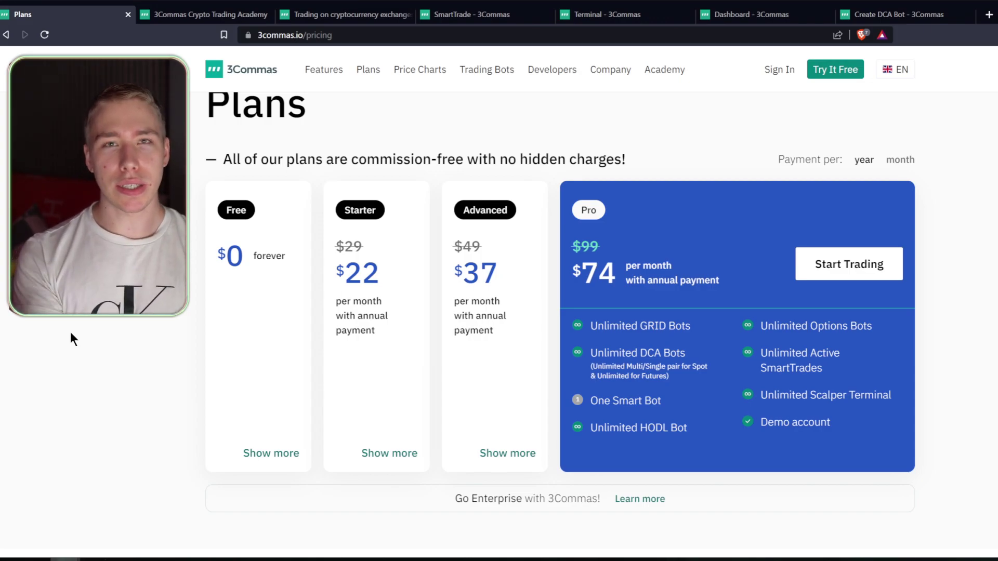
Step: Expand the Starter plan card to show its $22 monthly price and features
mouse_move(376, 219)
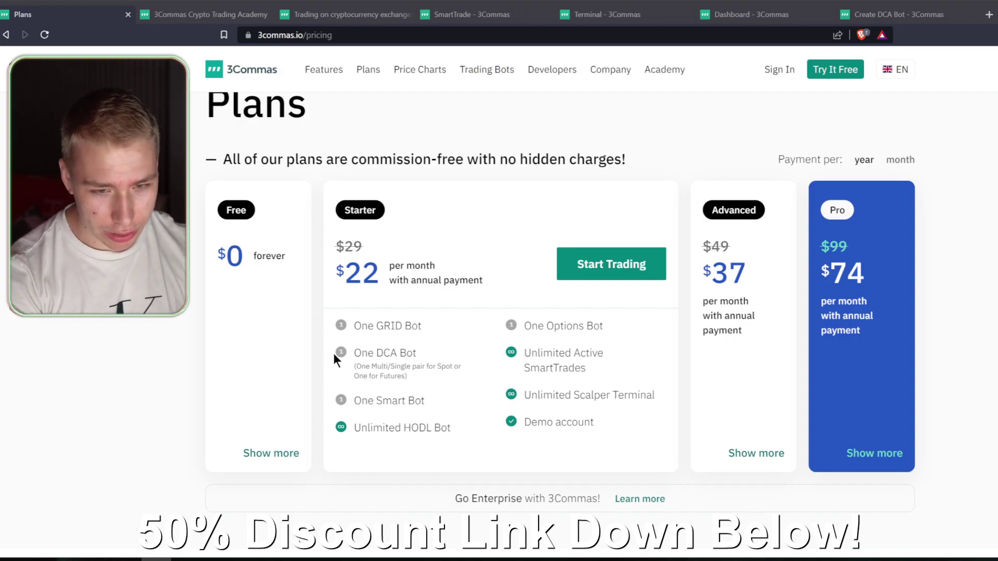
Step: Expand the Free and Pro plan feature lists and briefly highlight Pro's crossed-out $99 price
left_click(262, 462)
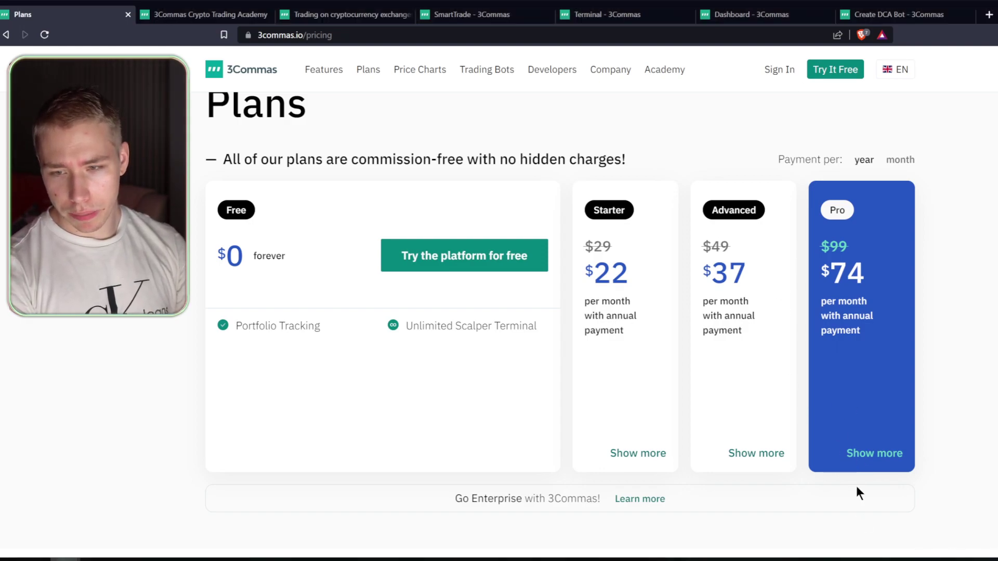
left_click(866, 456)
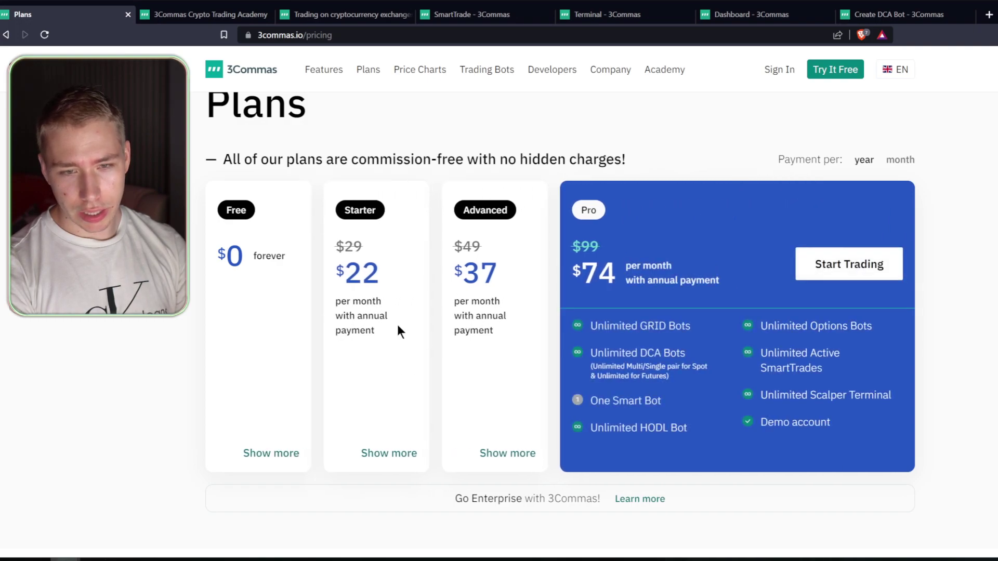
left_click_drag(575, 255, 608, 251)
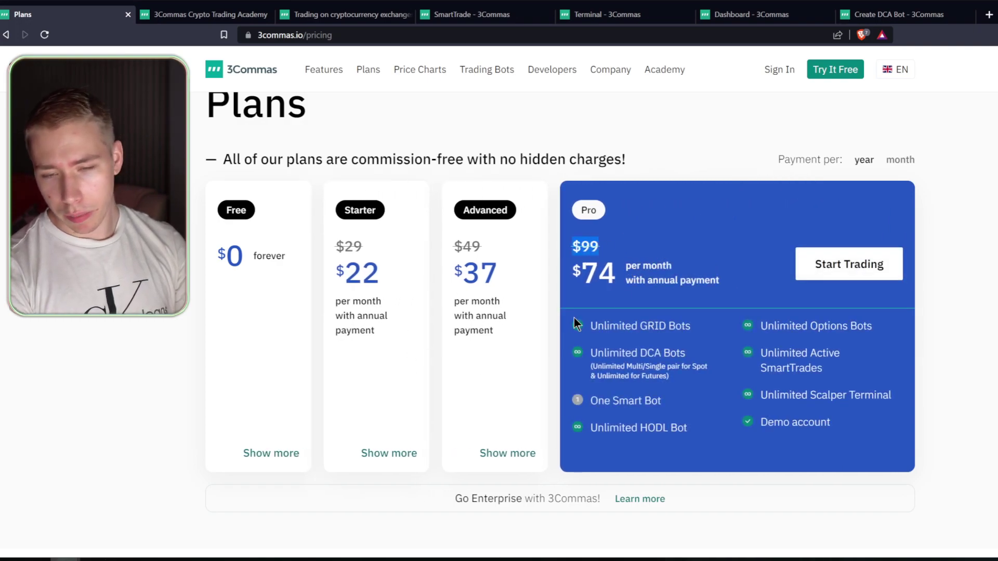
left_click(644, 221)
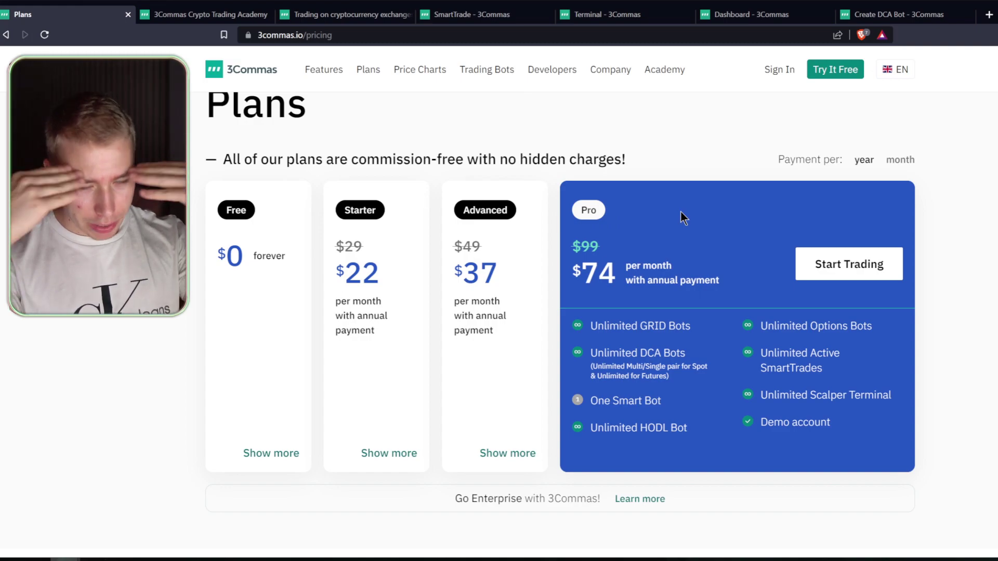